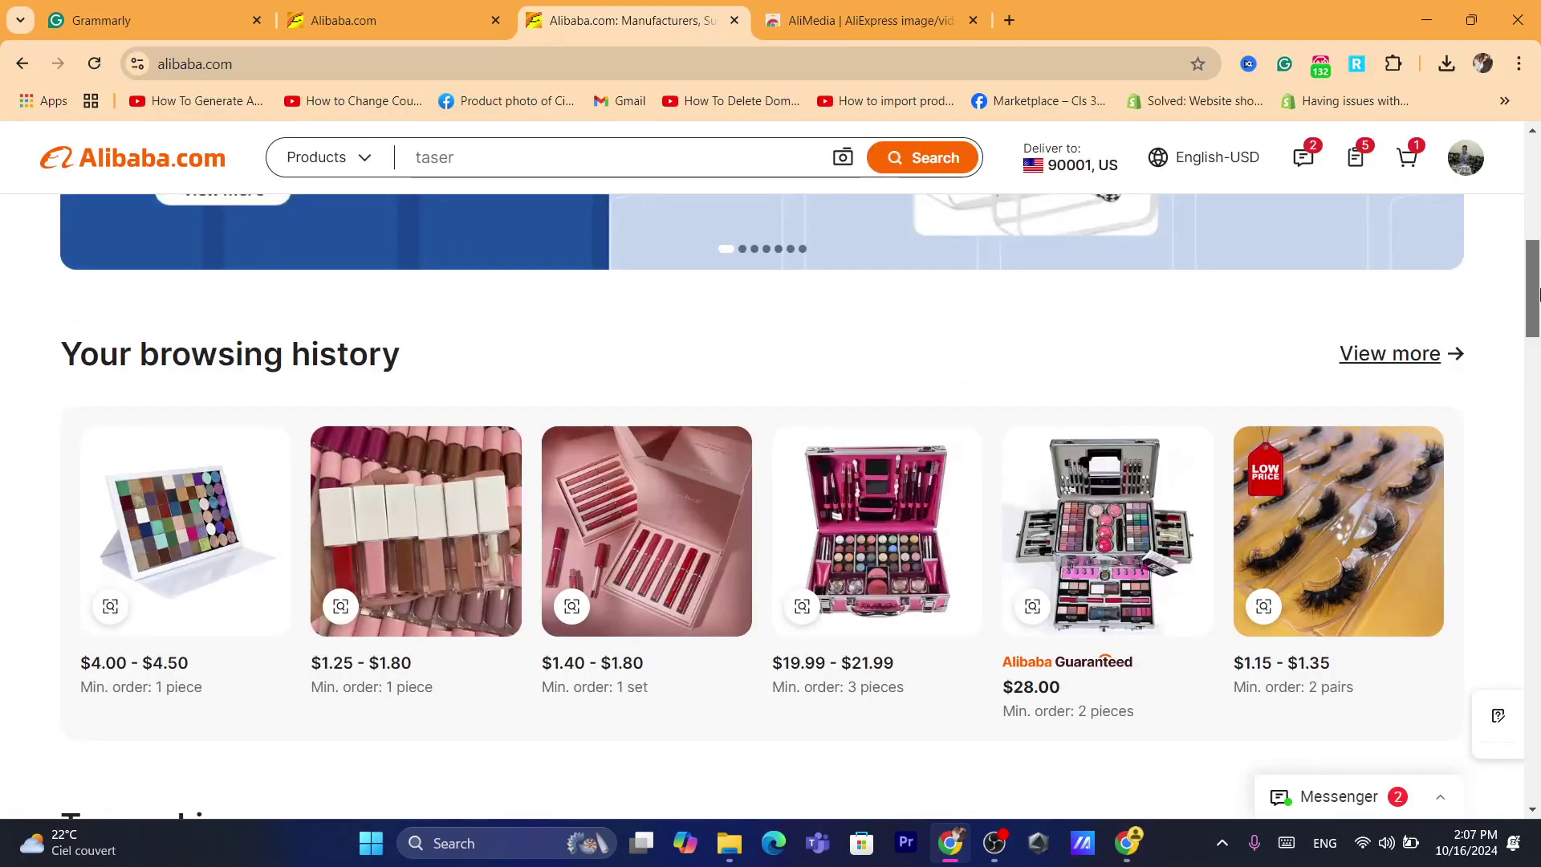
- Browse the Alibaba homepage from the browsing history down to the product recommendations
scroll(1539, 427, down, 8)
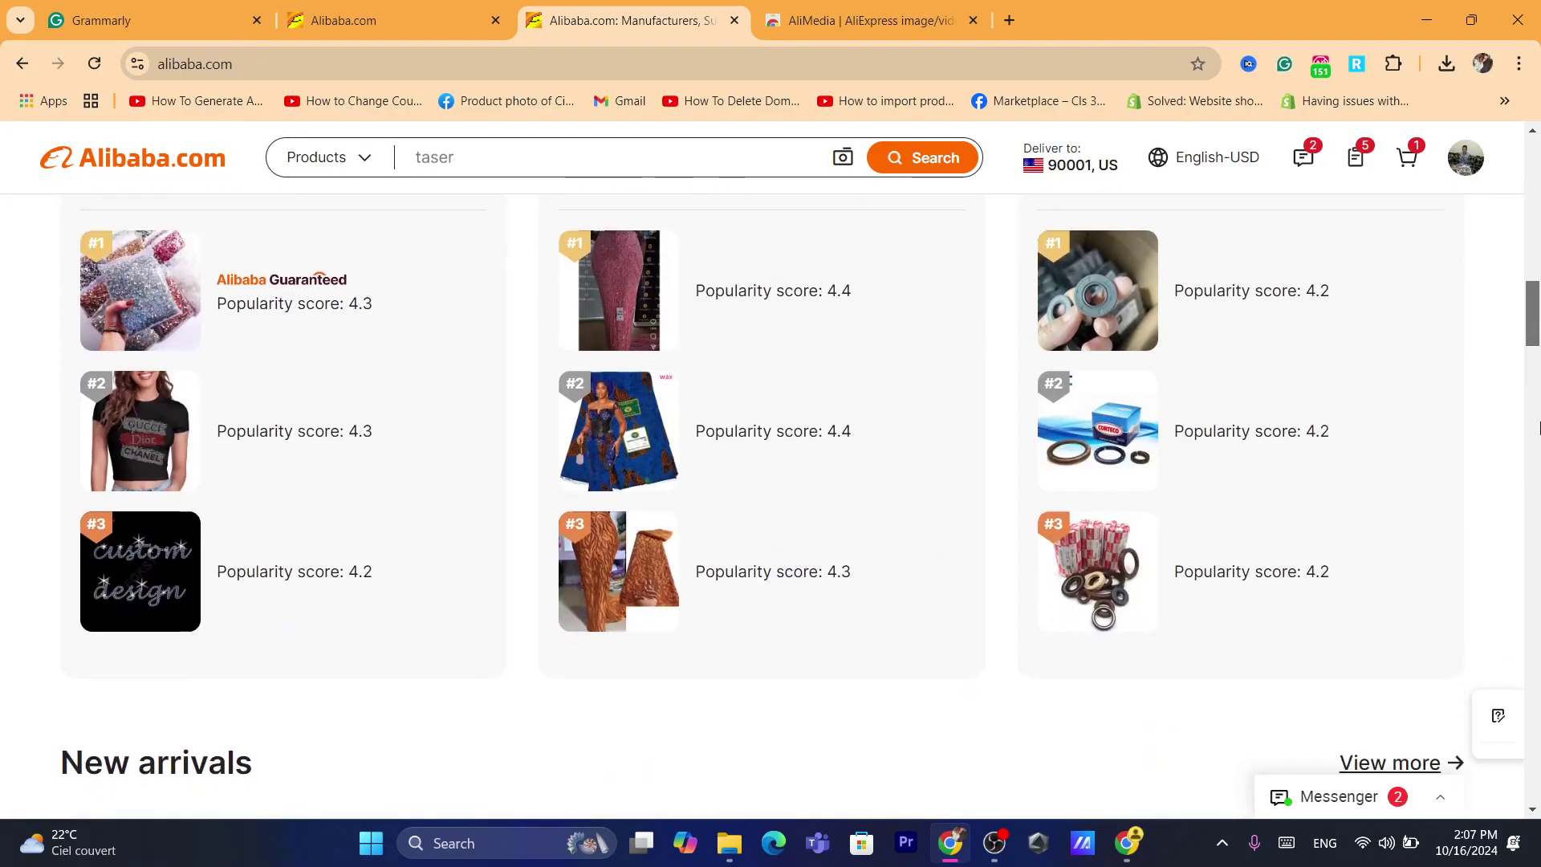
scroll(1539, 427, down, 7)
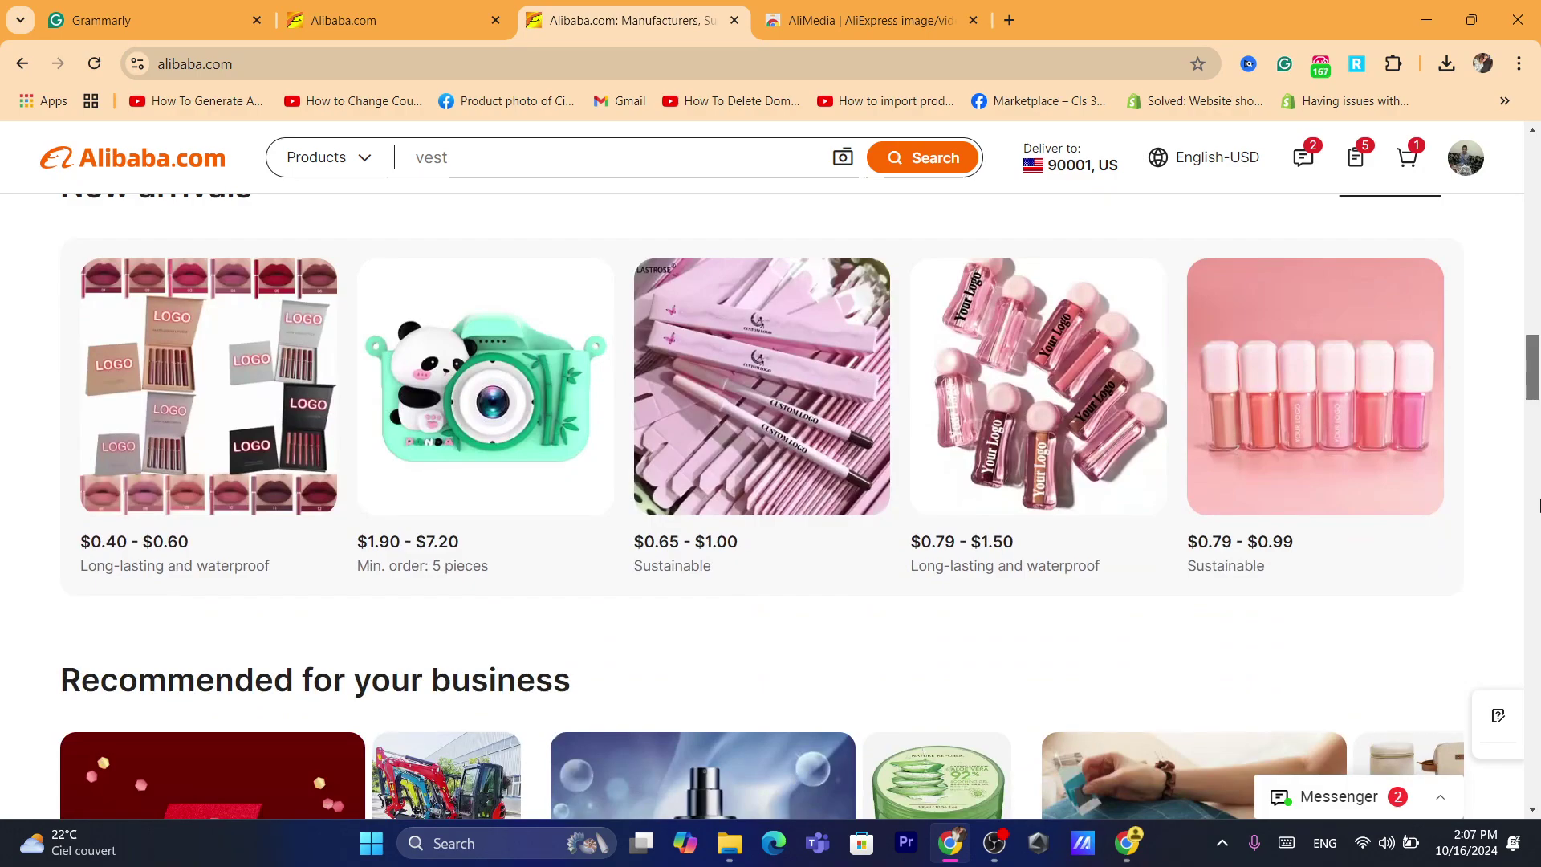
scroll(1538, 506, down, 10)
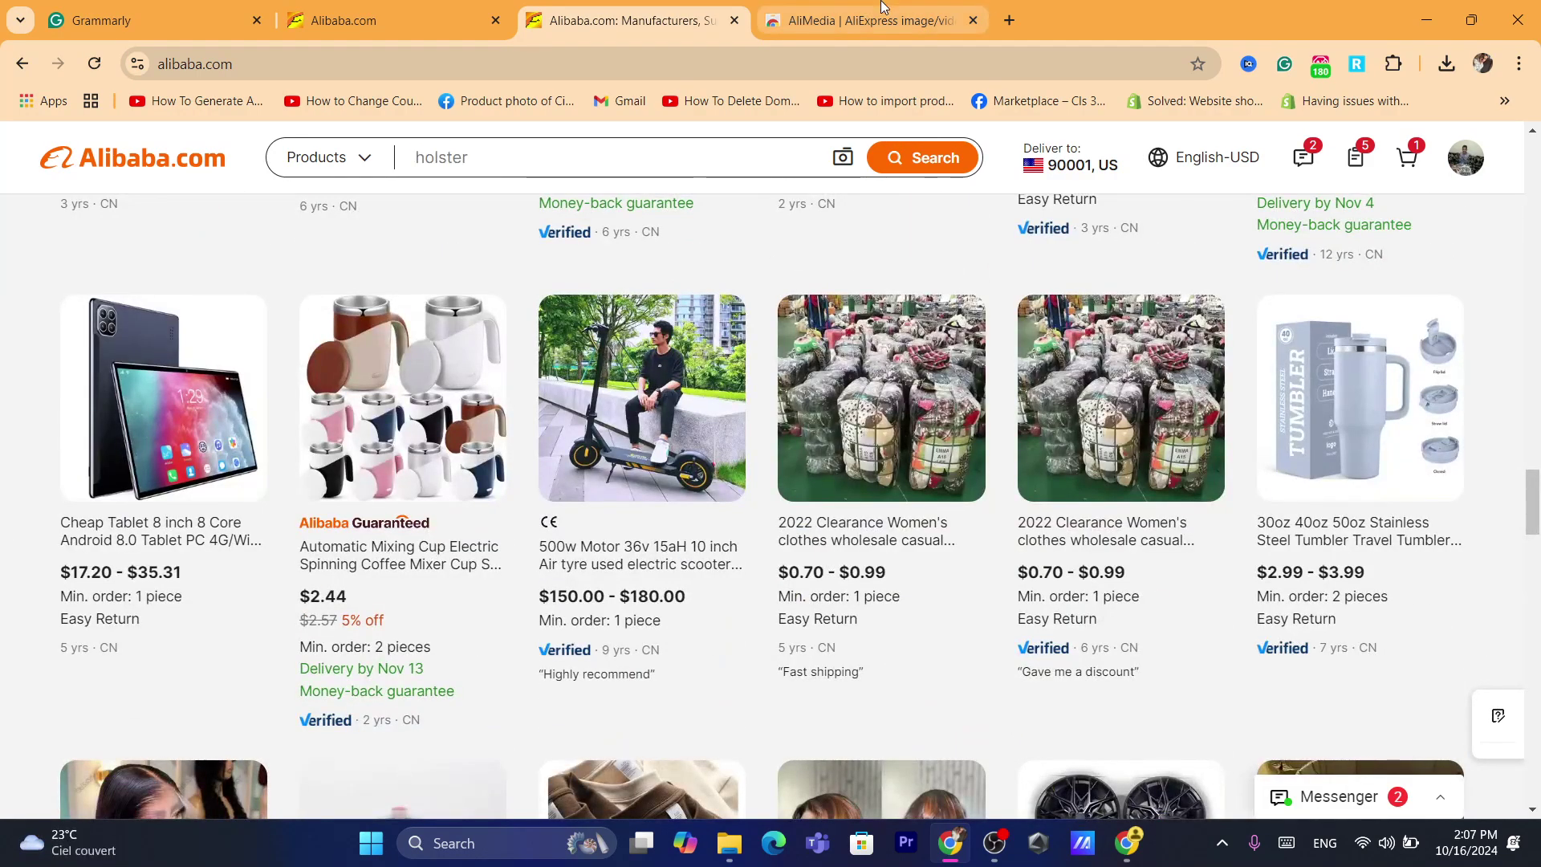
click(881, 10)
click(686, 8)
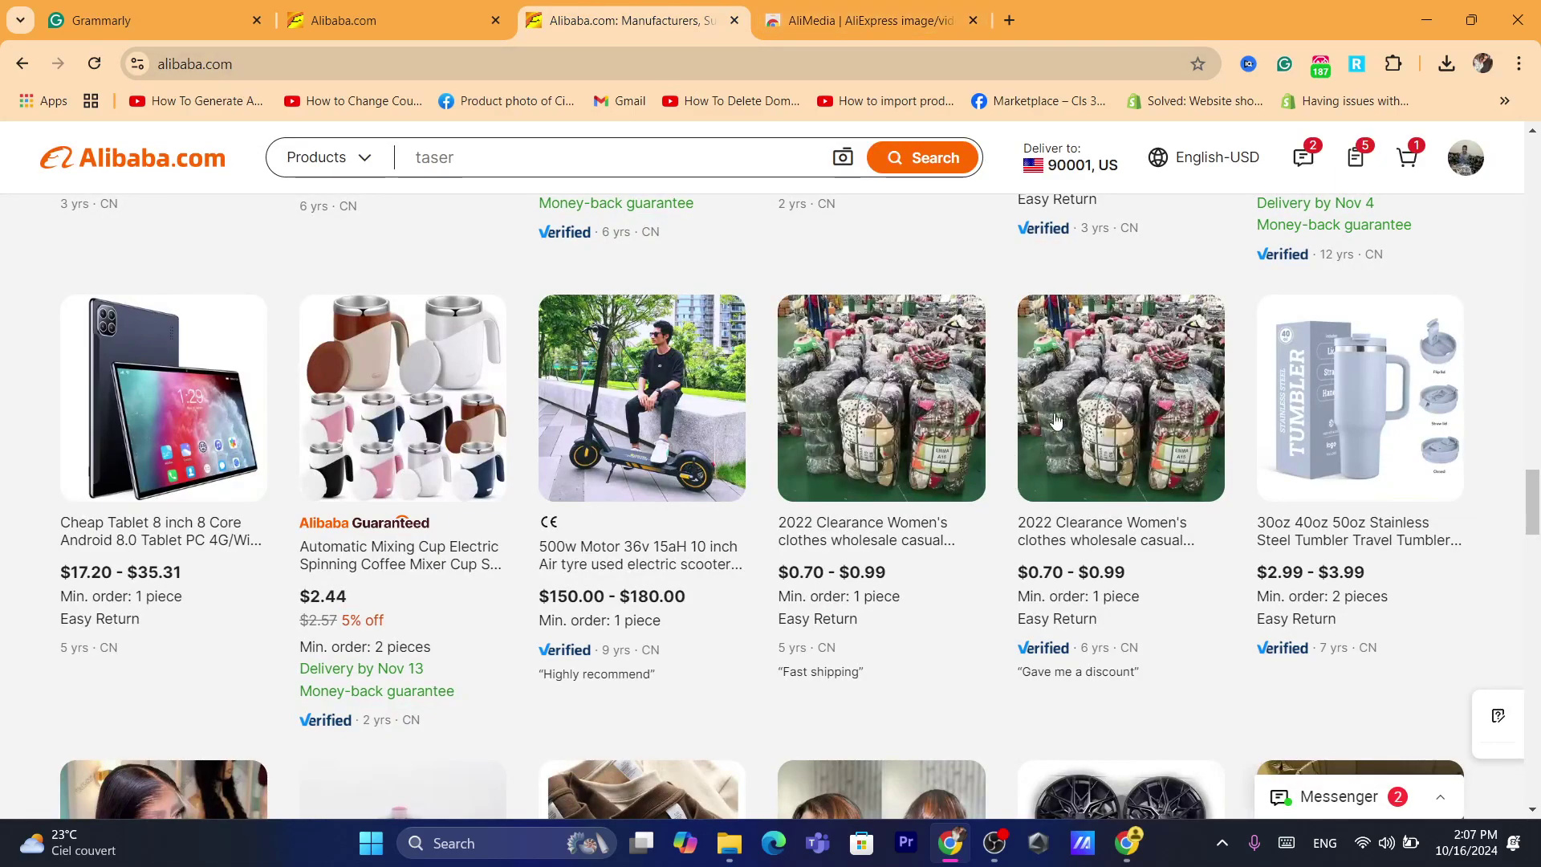
click(876, 8)
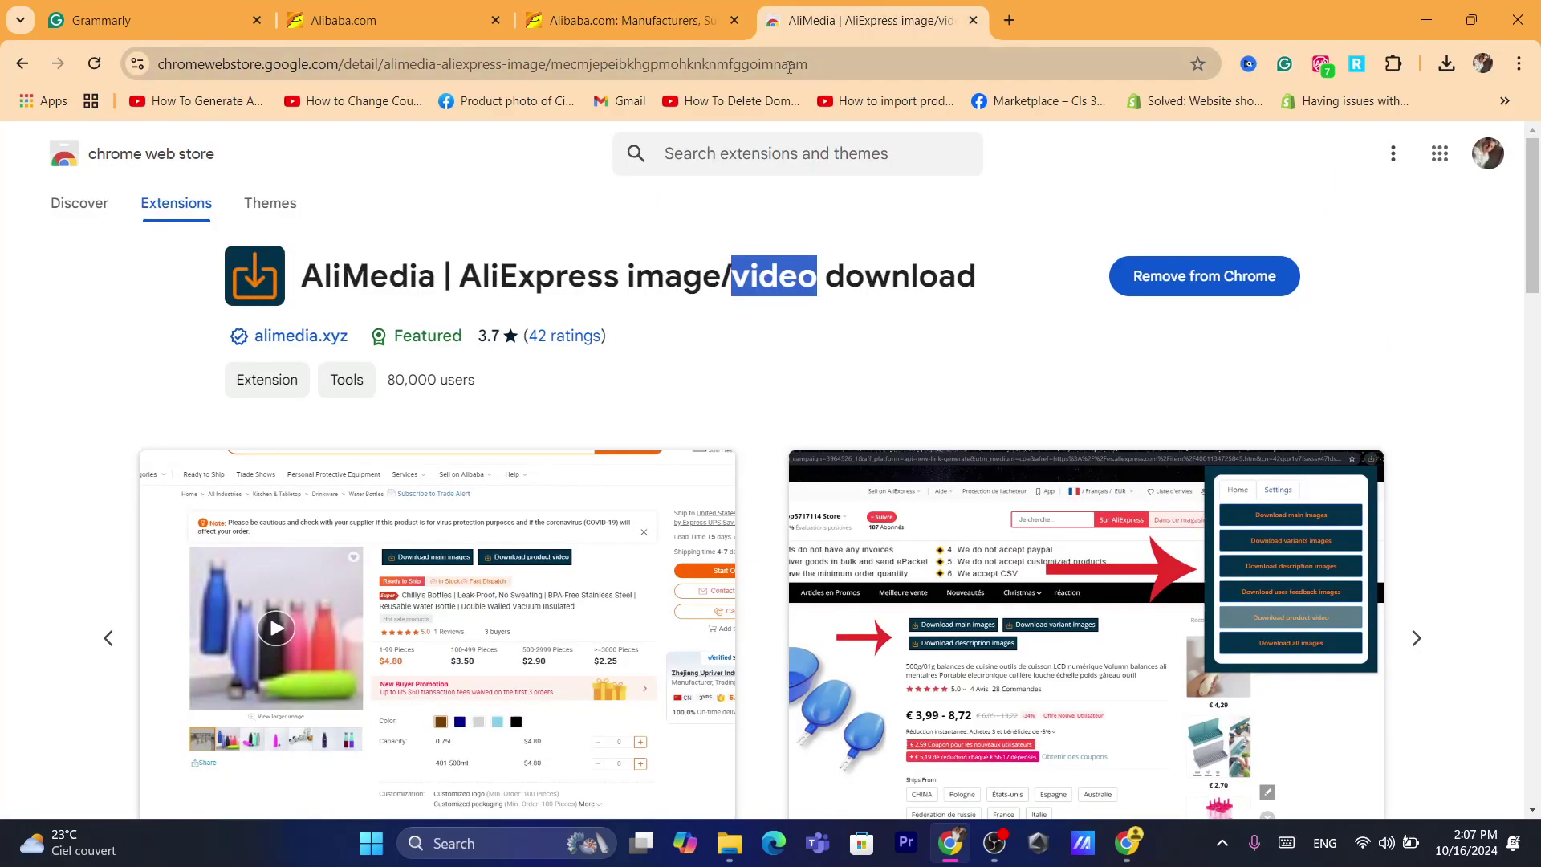
click(789, 66)
click(880, 62)
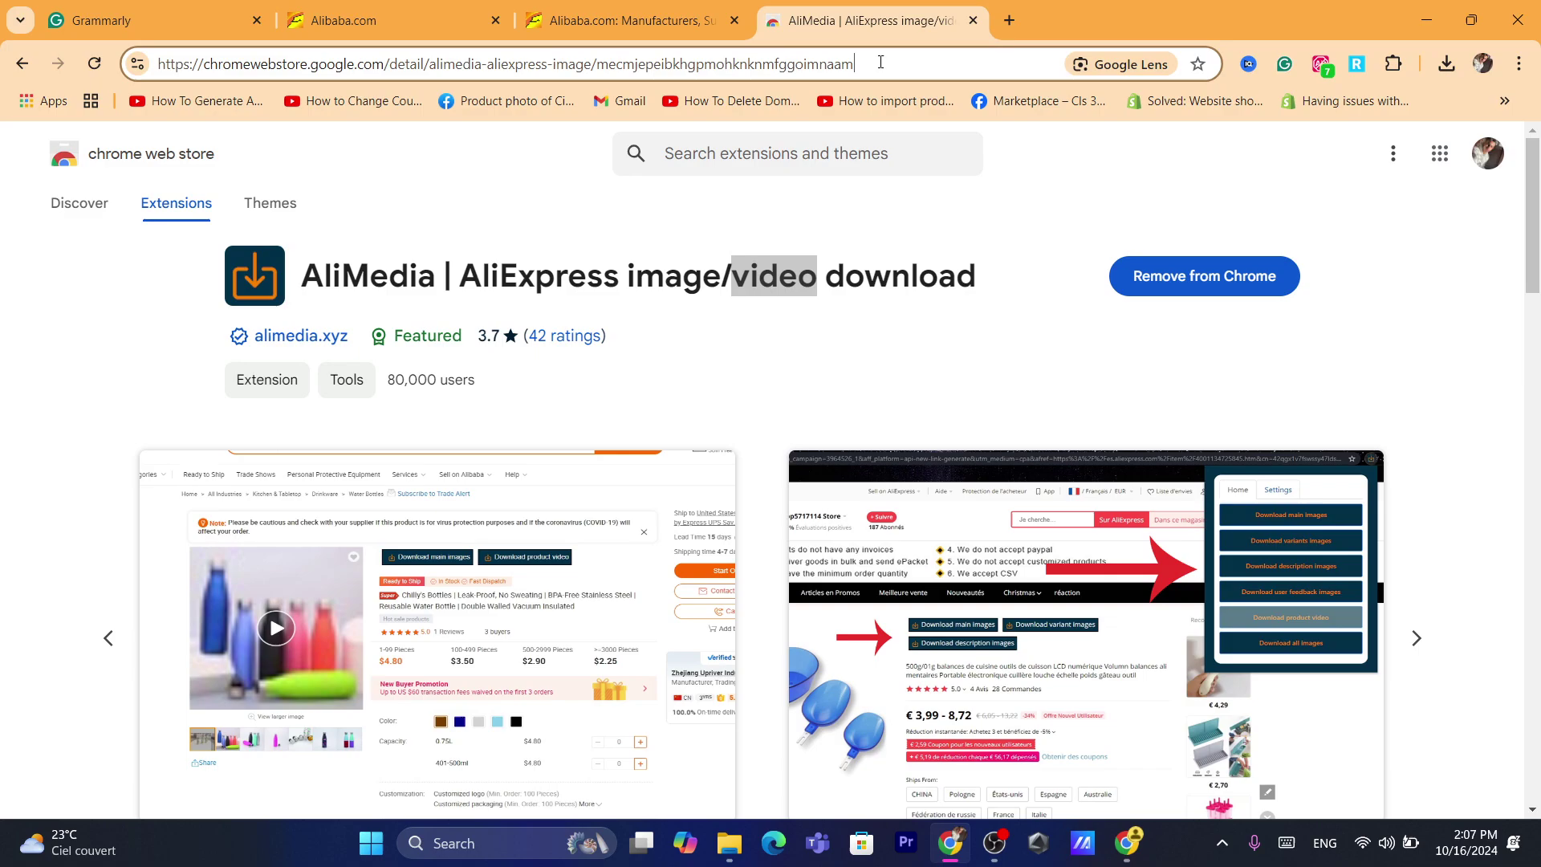
key(ctrl+a)
triple_click(794, 267)
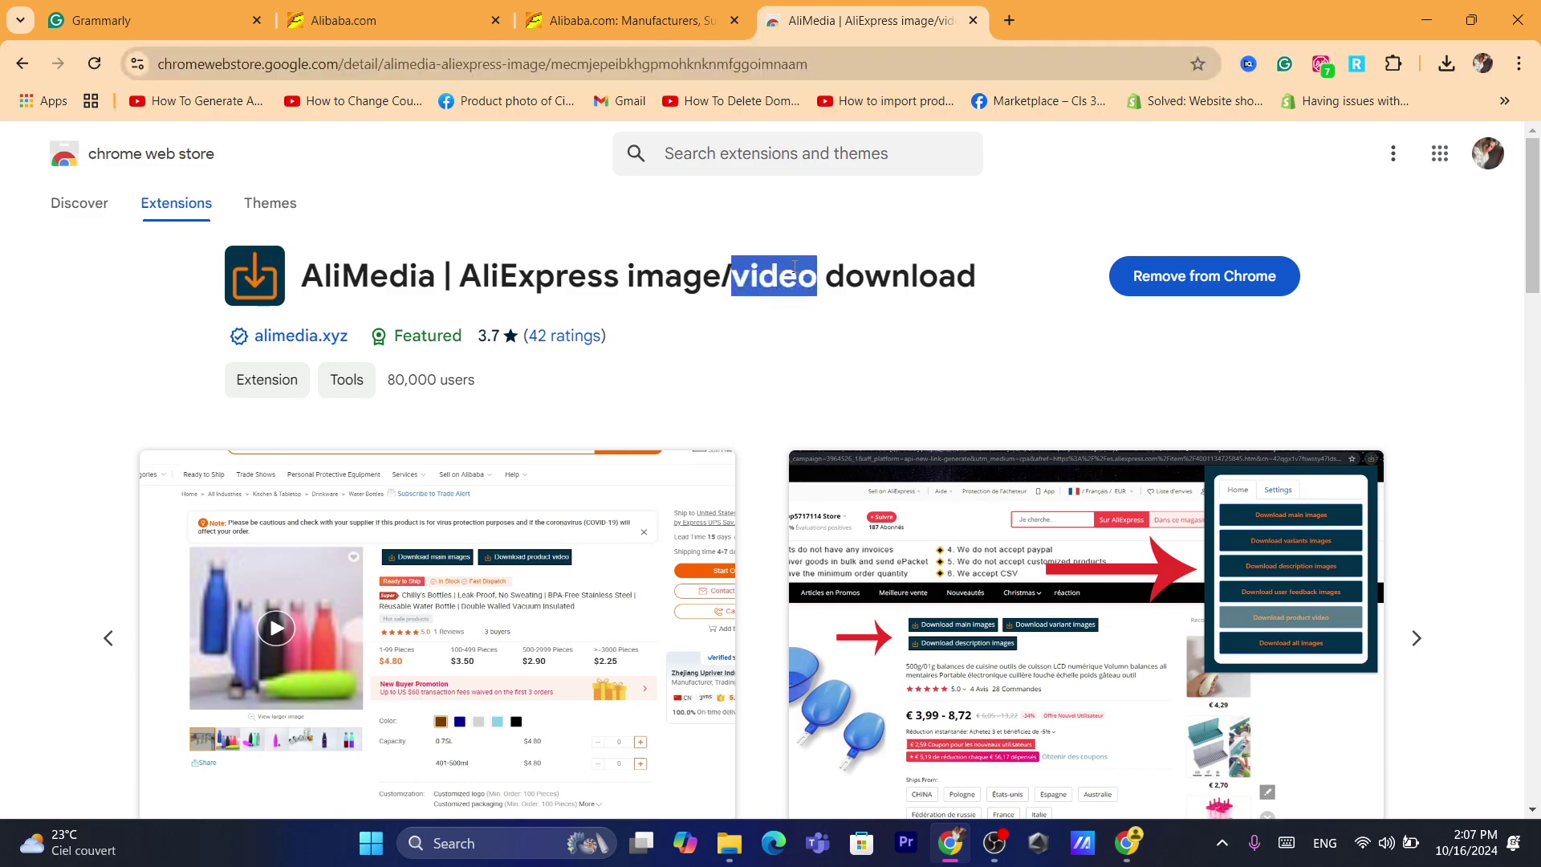
click(862, 64)
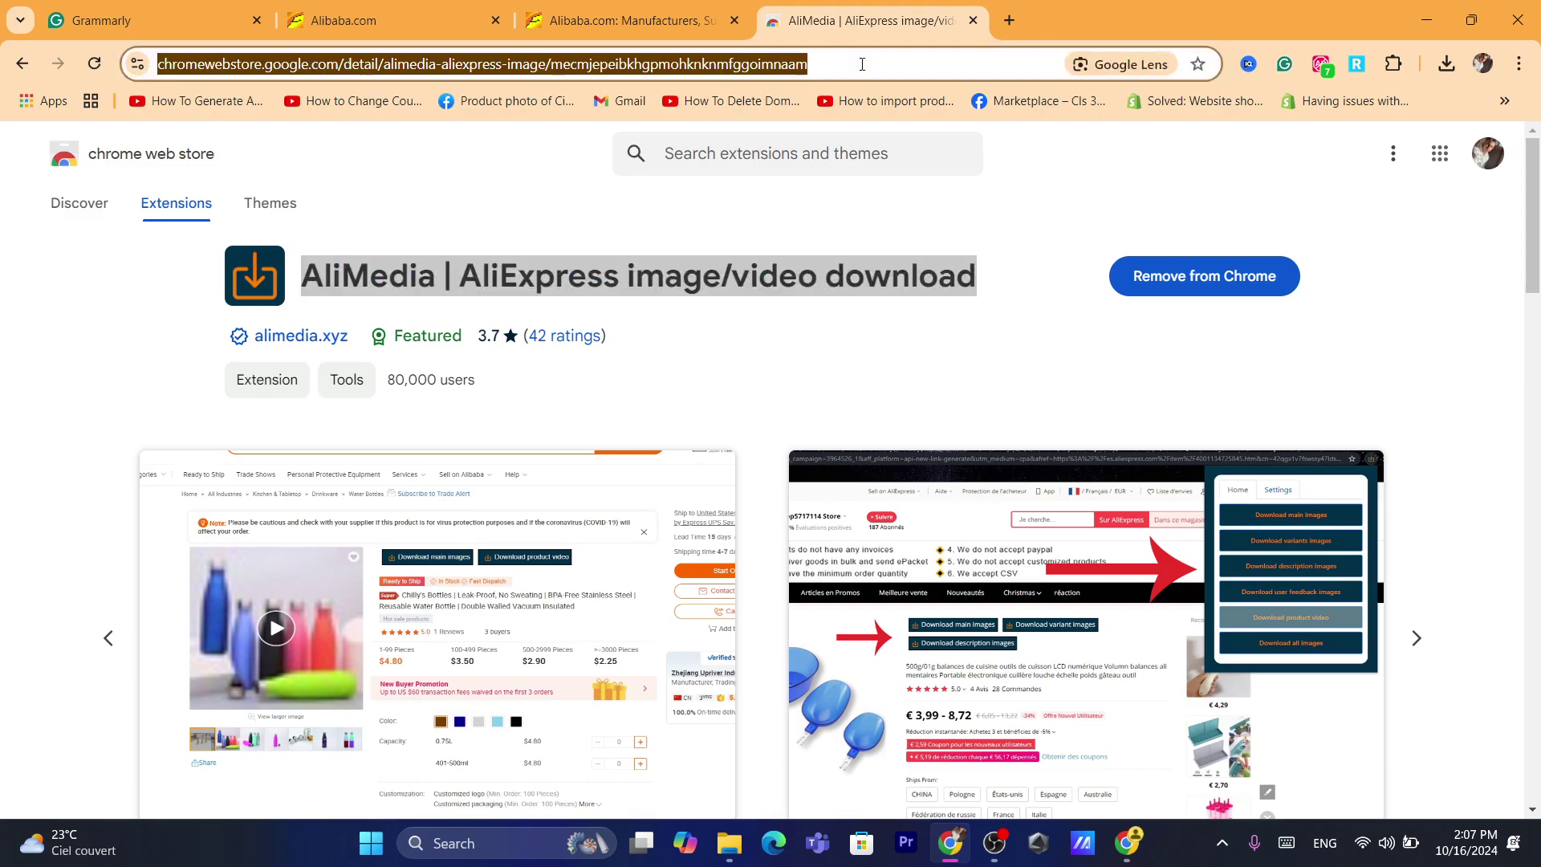
click(844, 64)
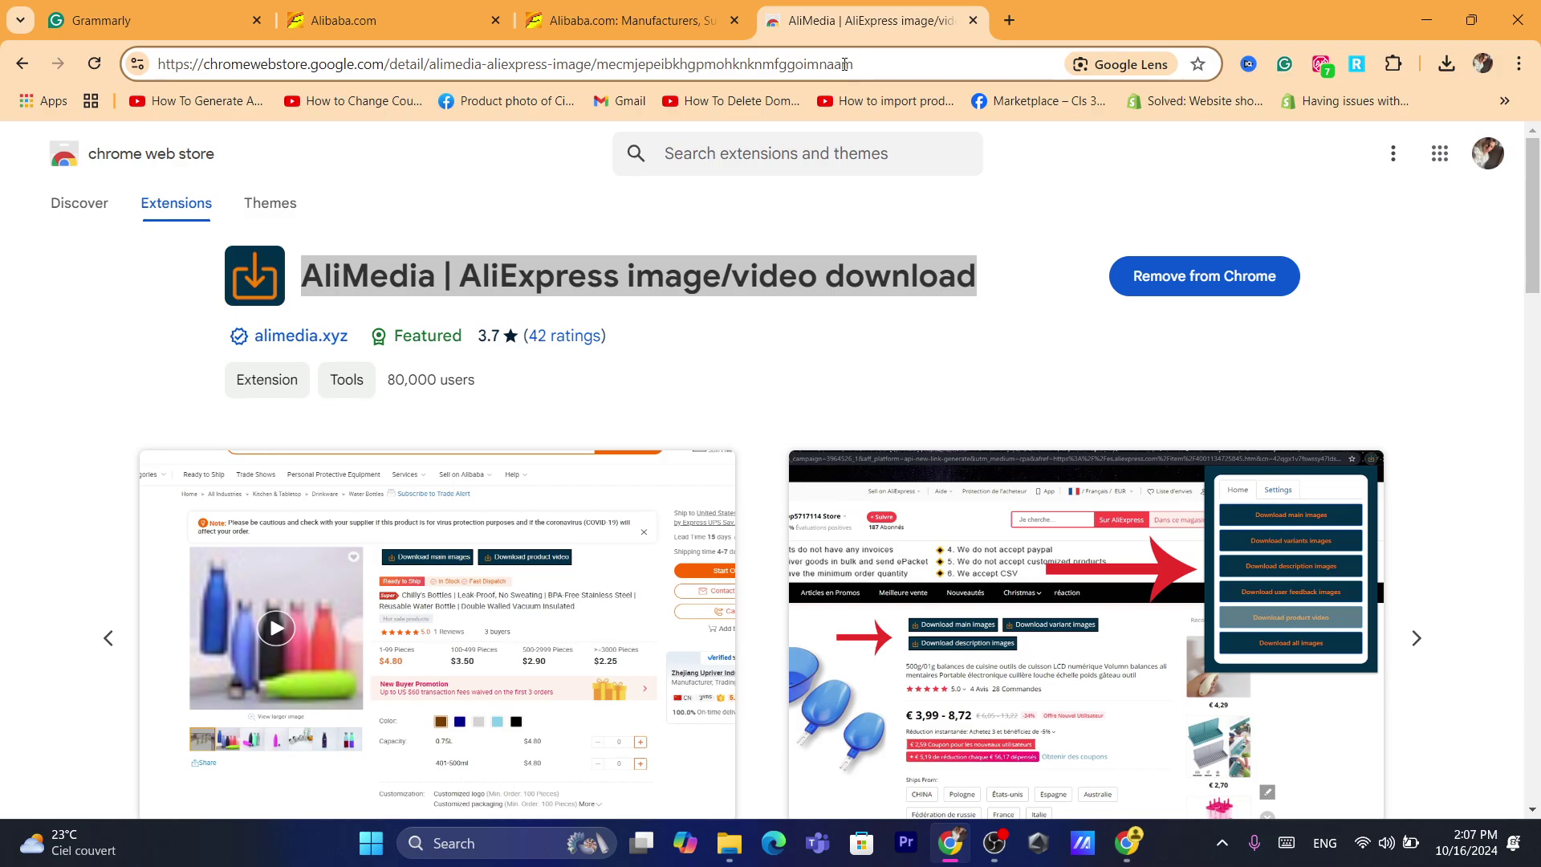
double_click(844, 64)
click(891, 64)
triple_click(893, 69)
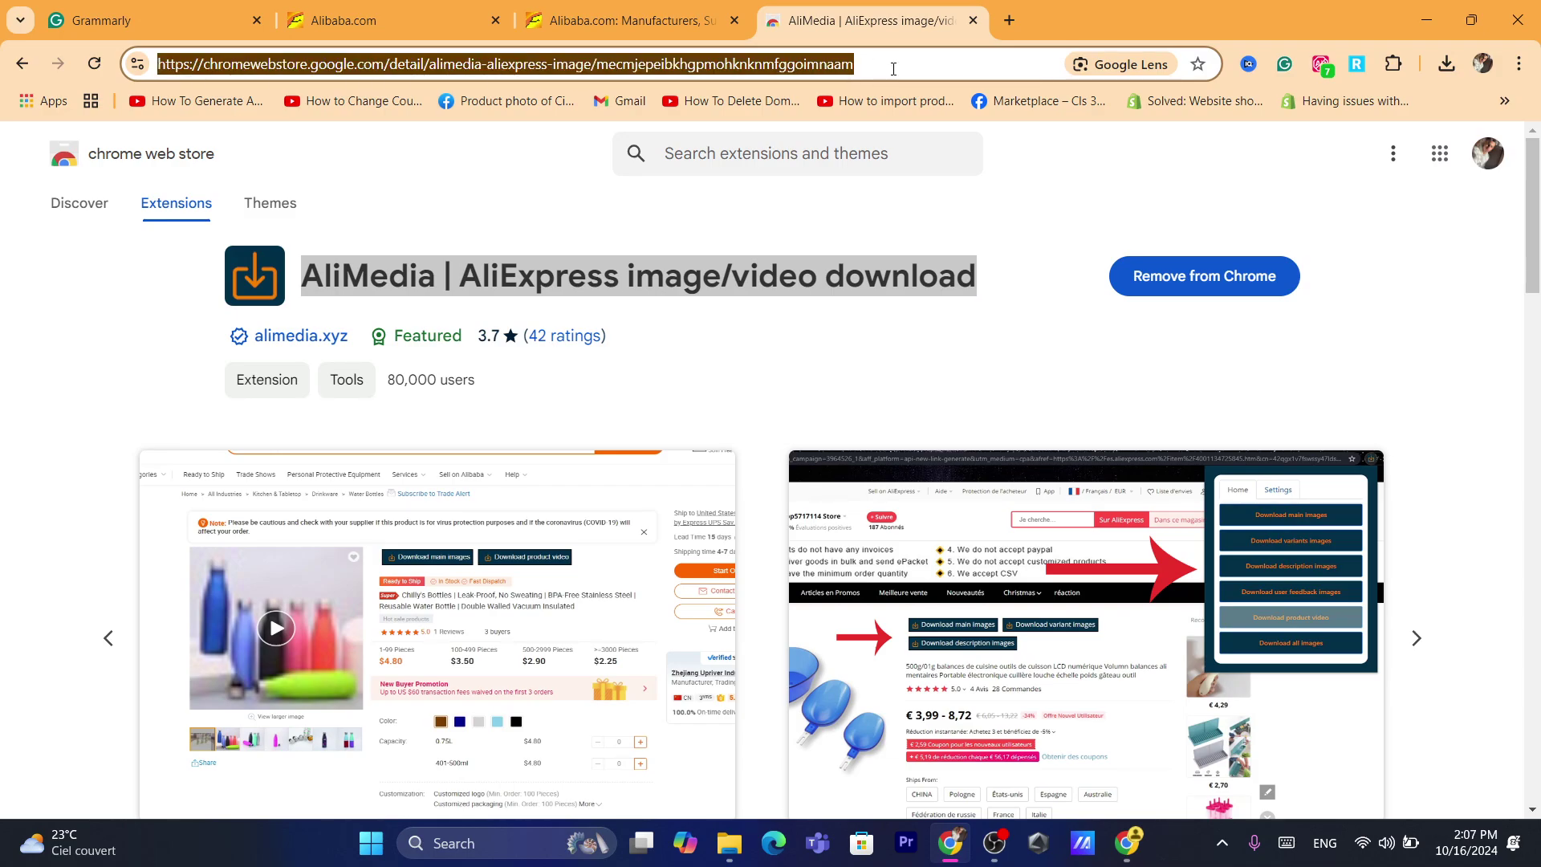
click(631, 8)
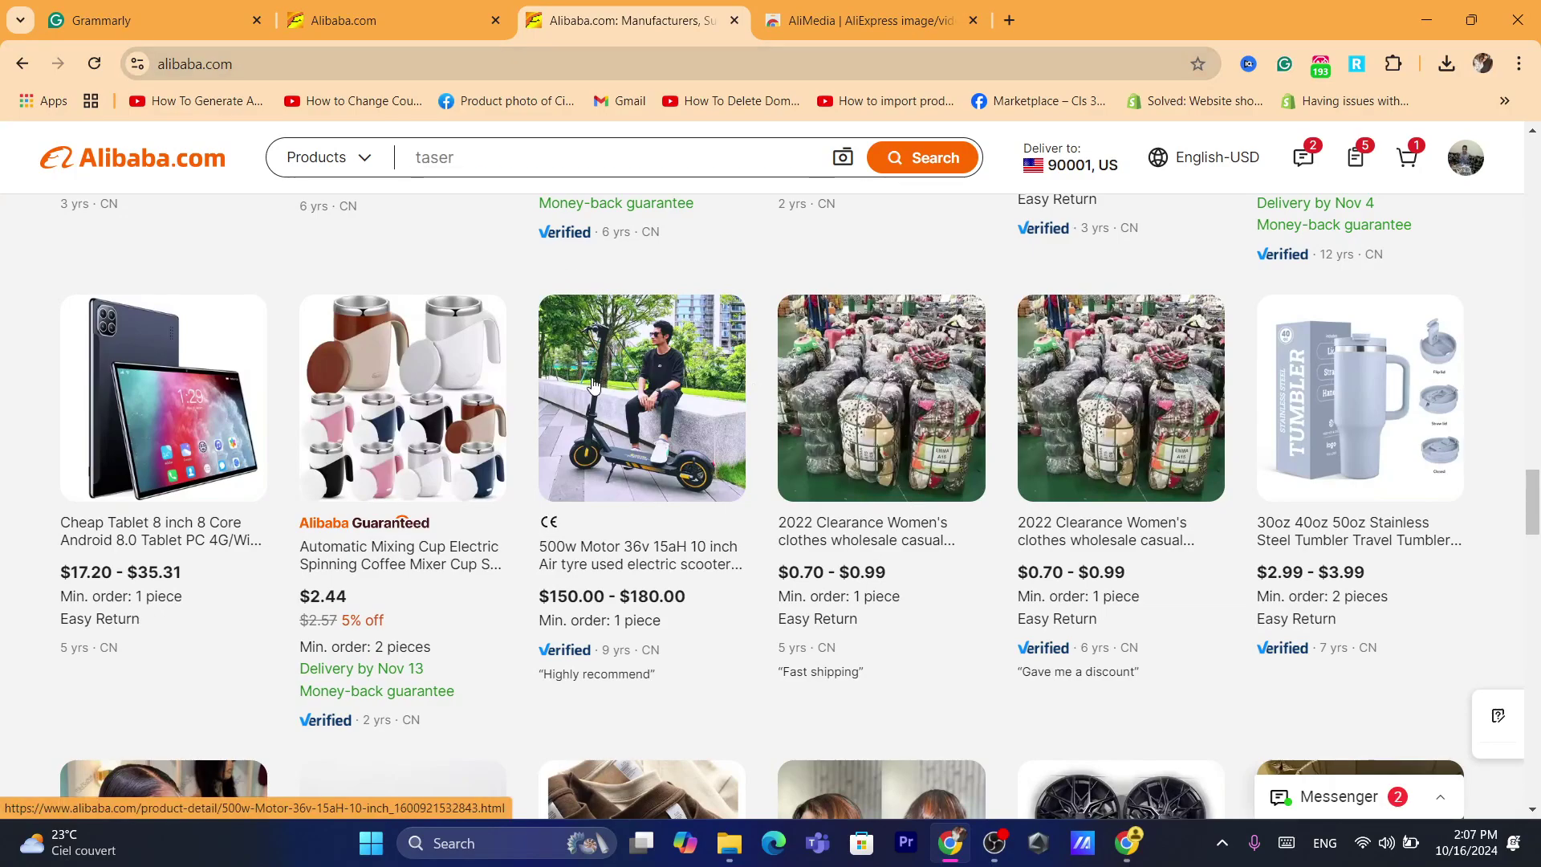
click(514, 63)
text(How to Buy Just One Single Item on Alibab)
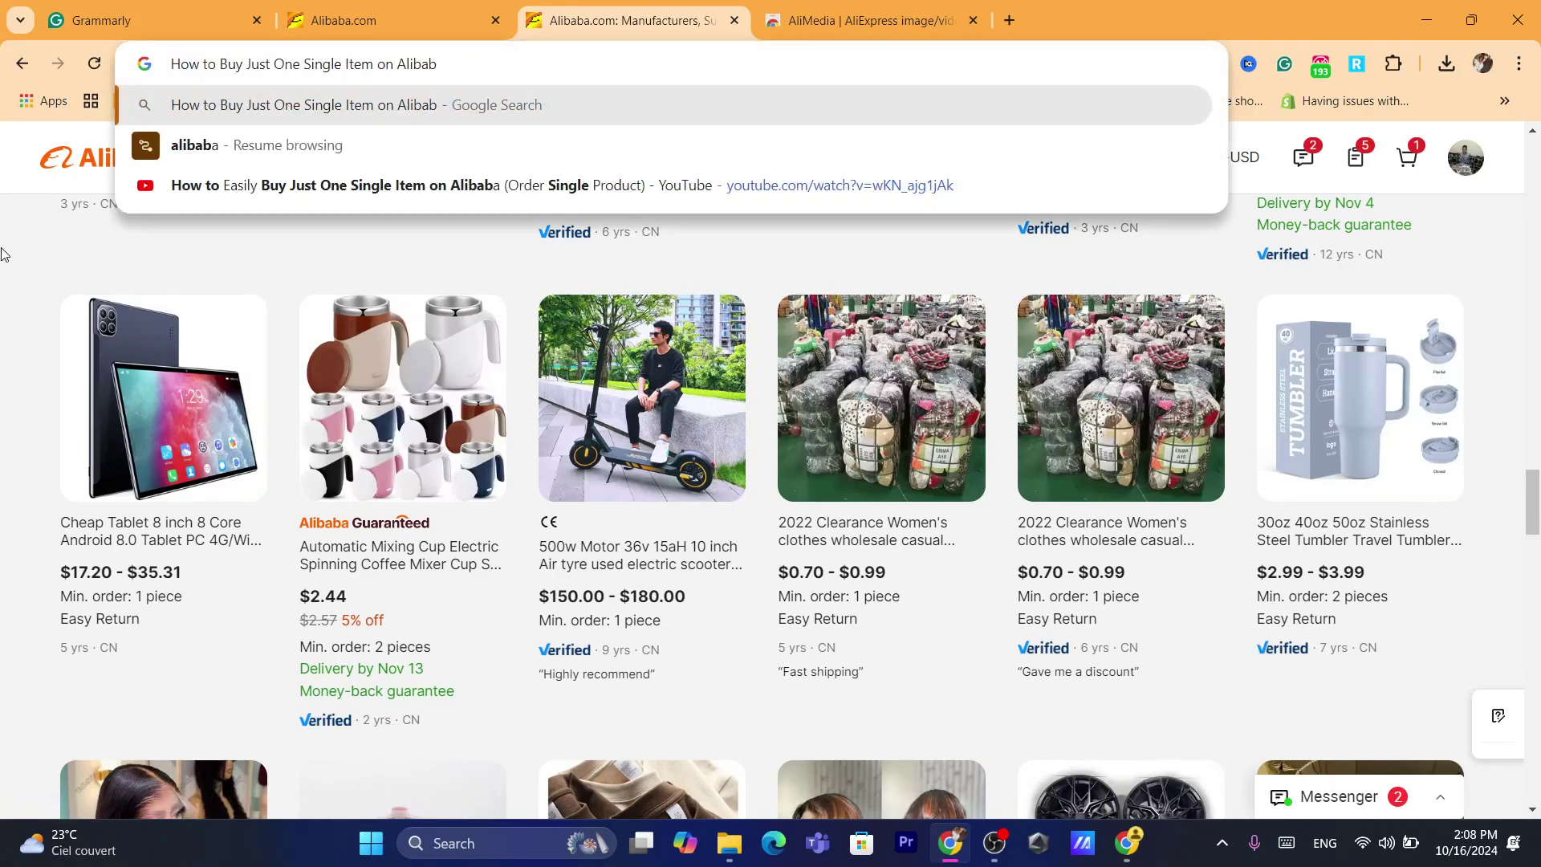
click(2, 255)
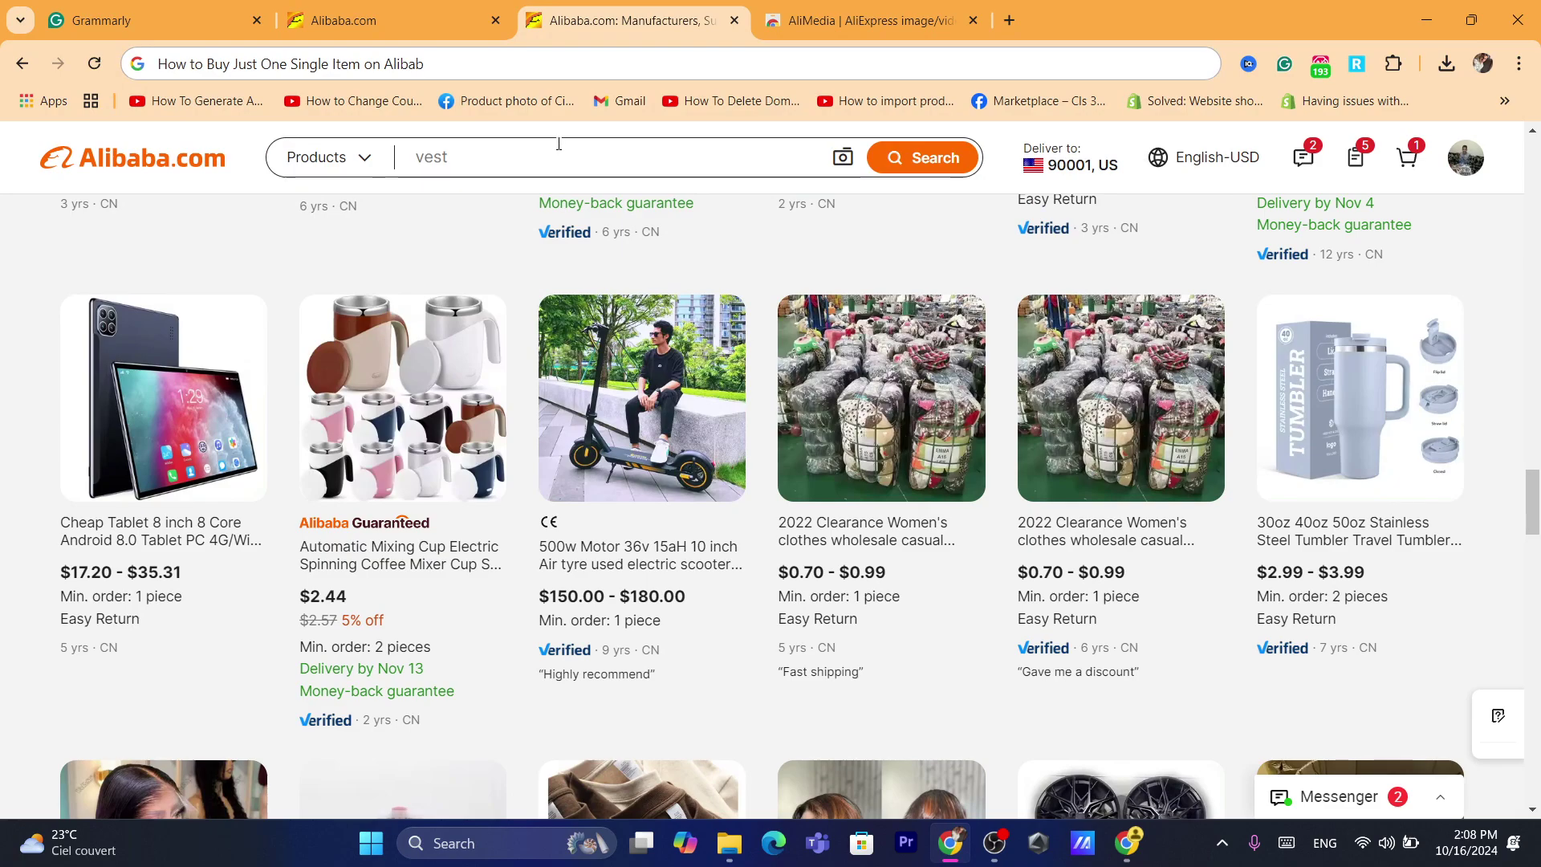
- Search Alibaba's products for "makeup"
click(487, 149)
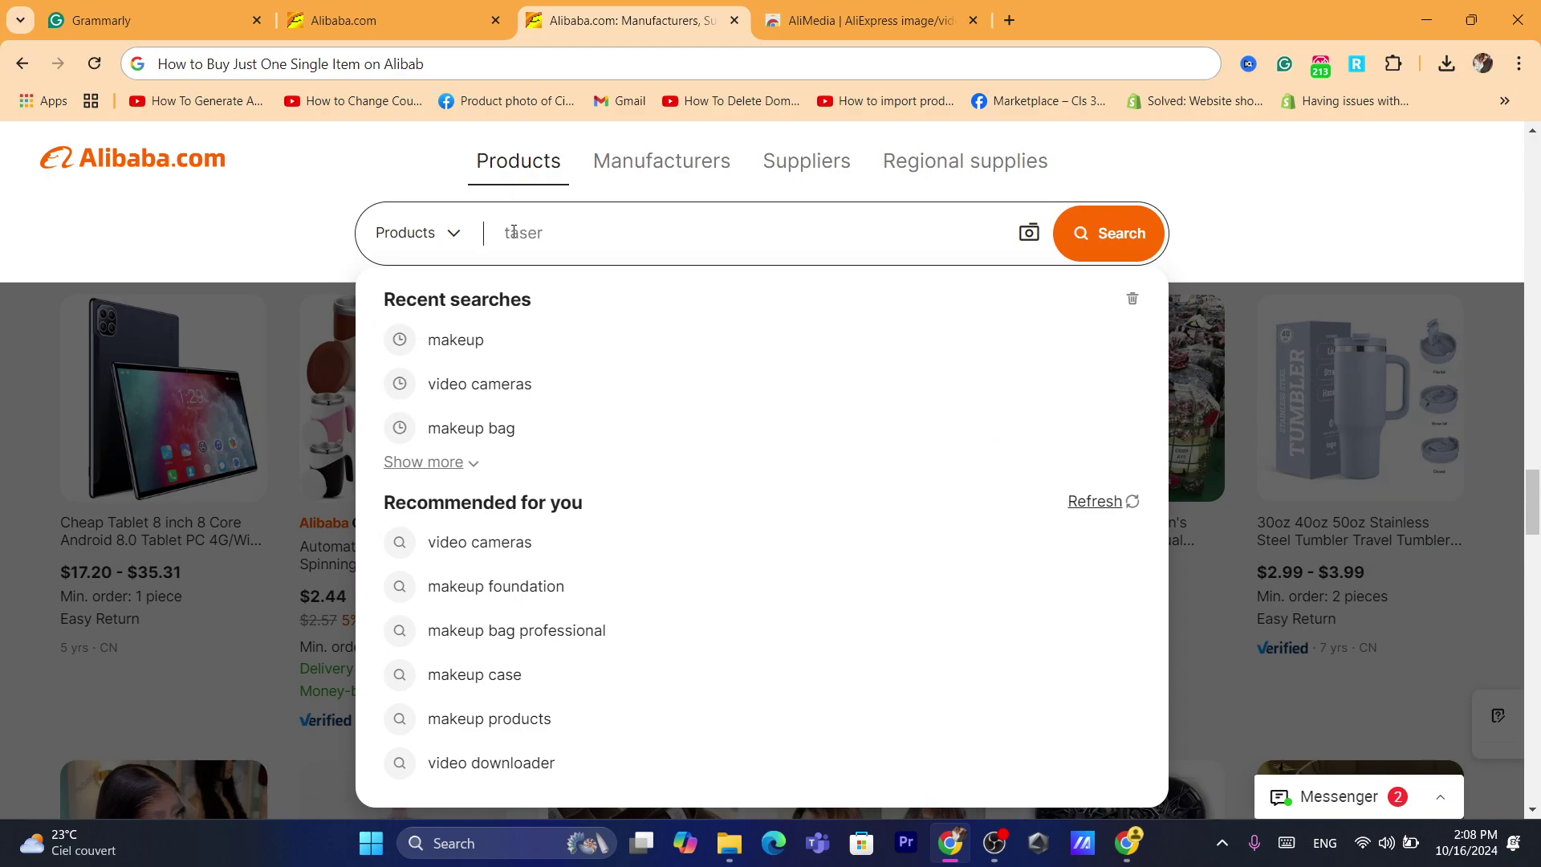
text(makeup)
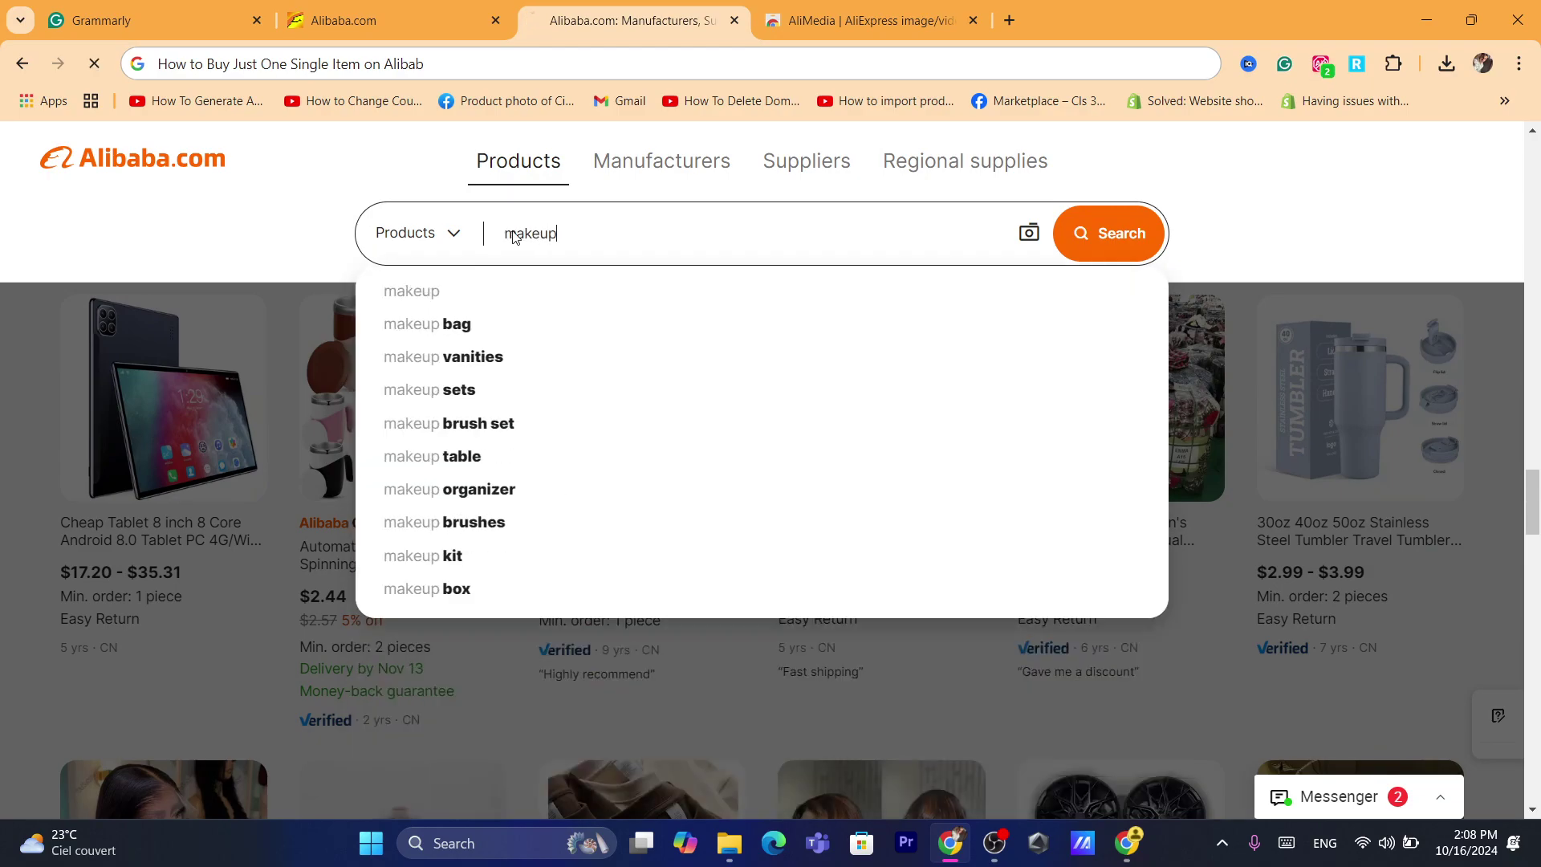
key(Return)
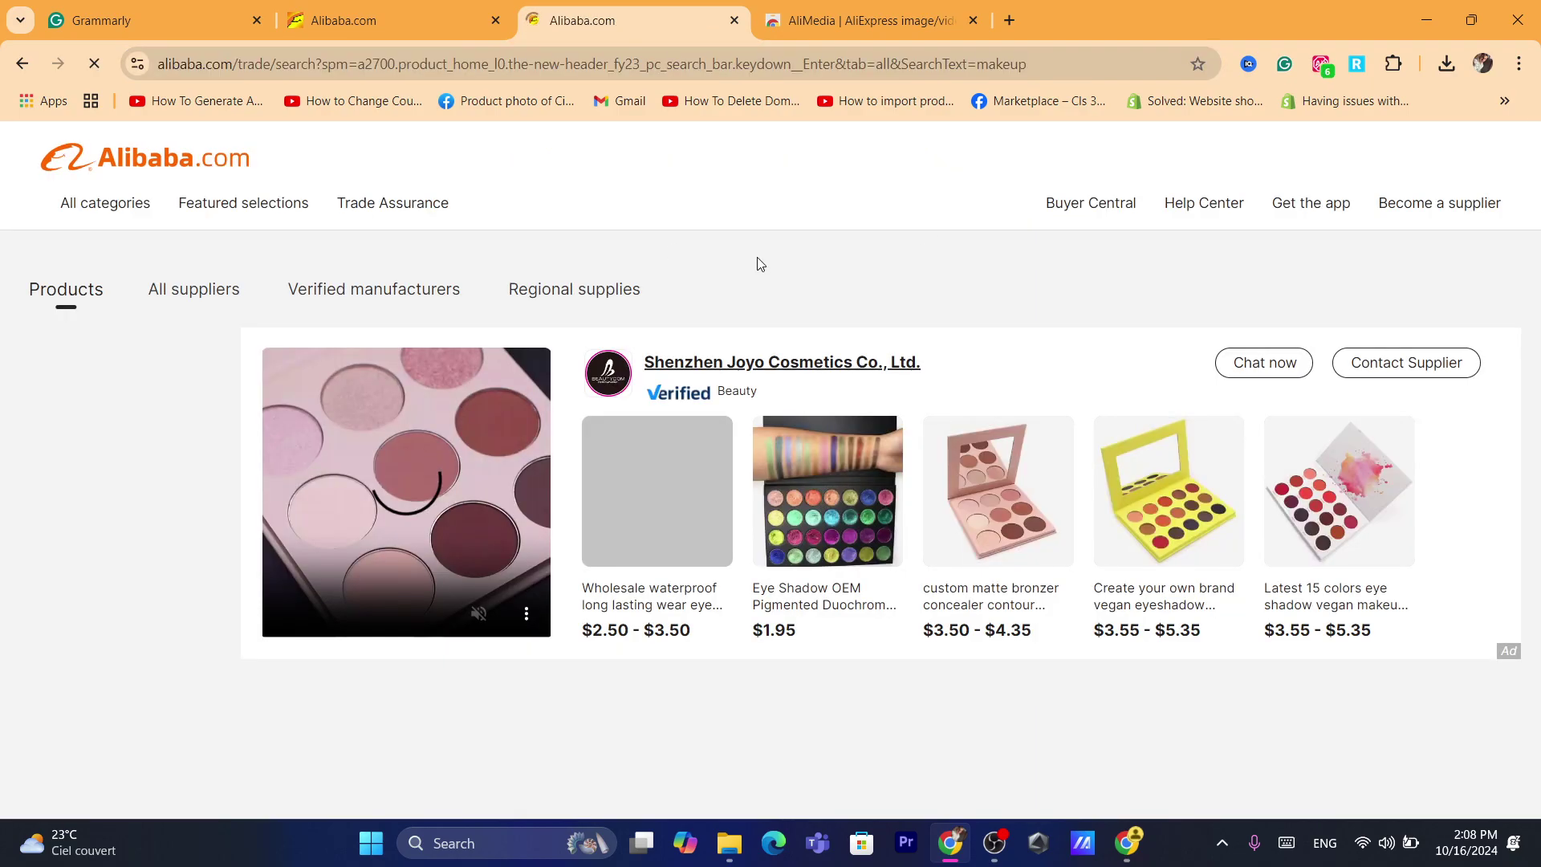
- Filter the makeup results to a minimum order of 1
scroll(1538, 218, down, 10)
scroll(1539, 219, down, 6)
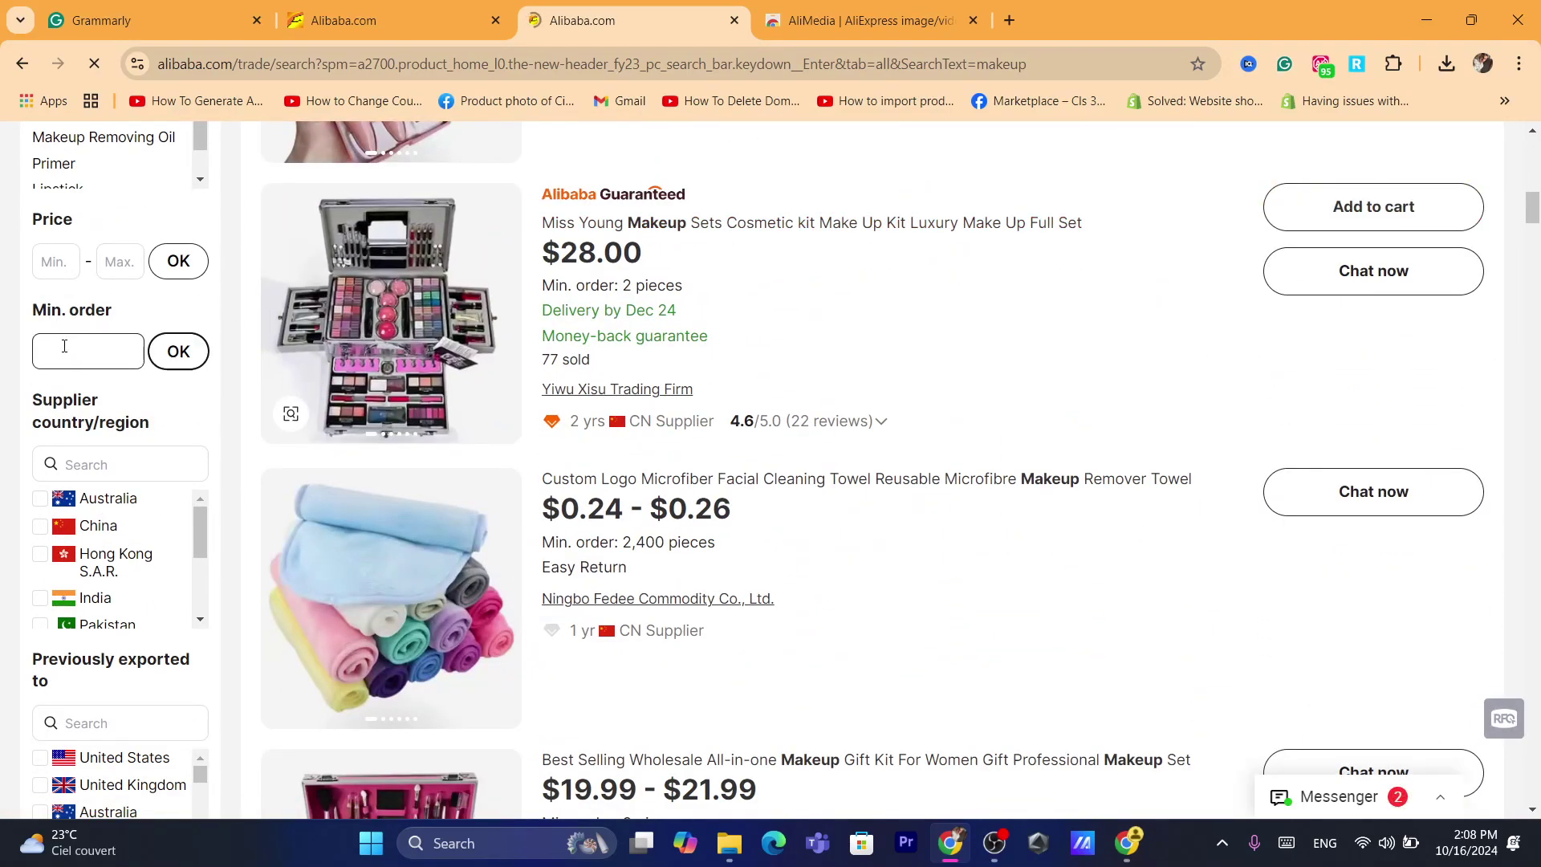
click(70, 341)
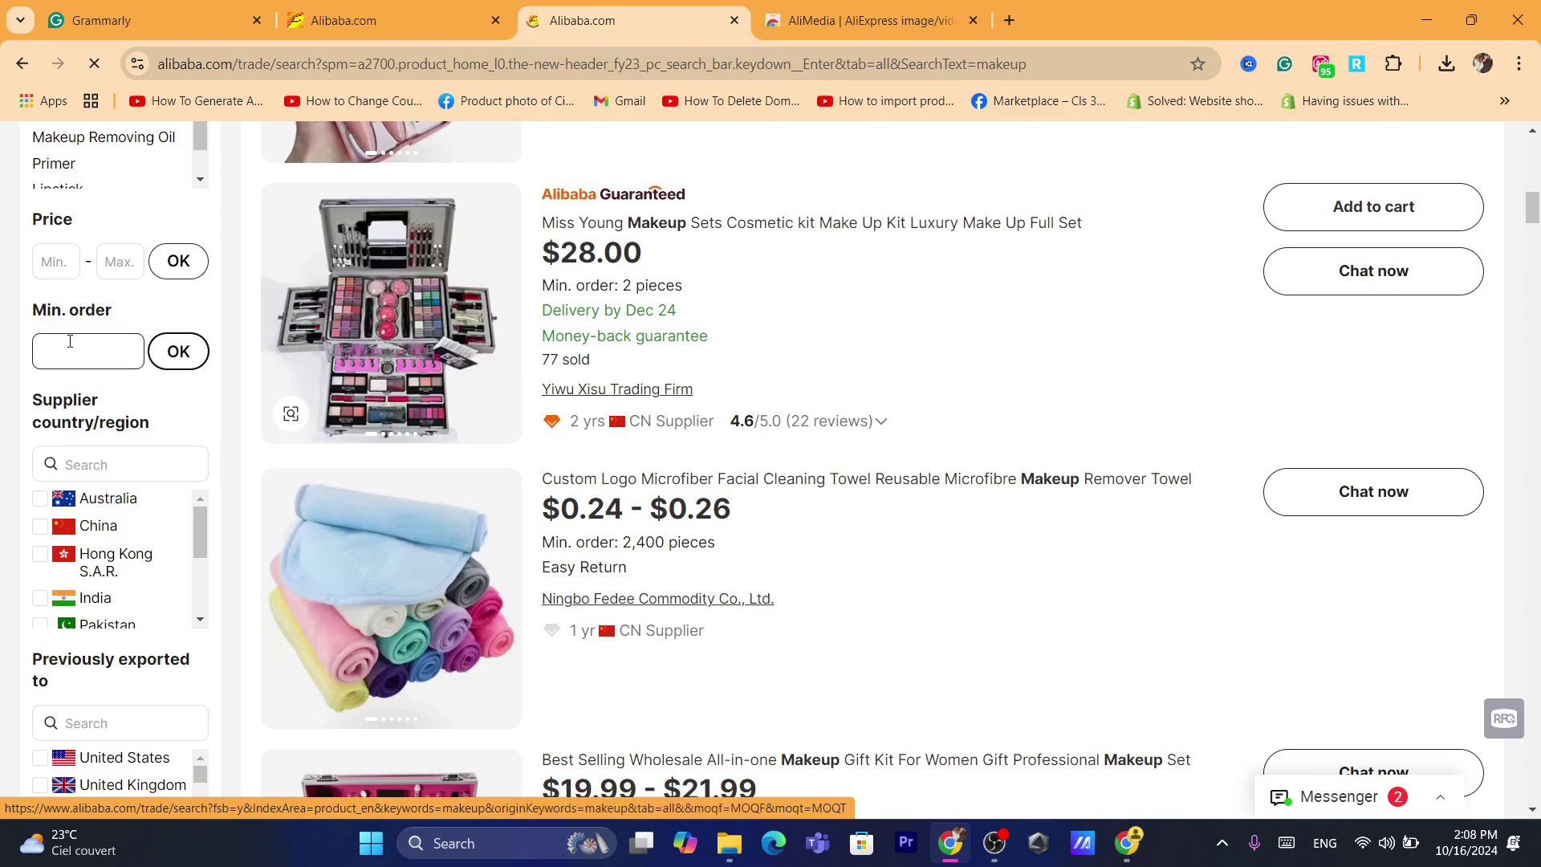
text(1)
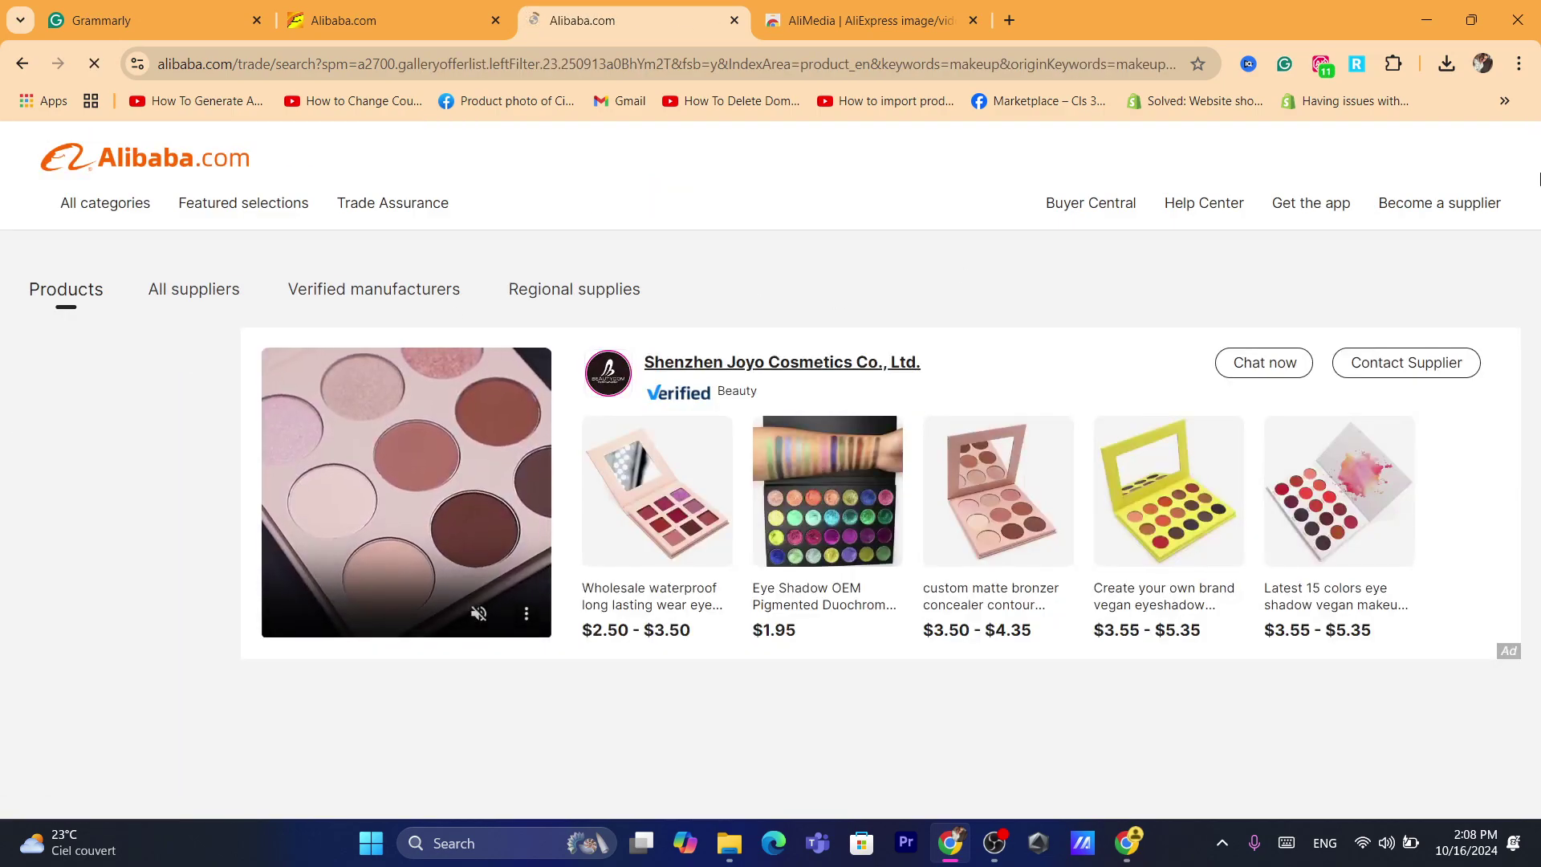
- Open the custom press compact powder product priced at $2.35 from the filtered results
scroll(1538, 195, down, 3)
scroll(1538, 195, down, 2)
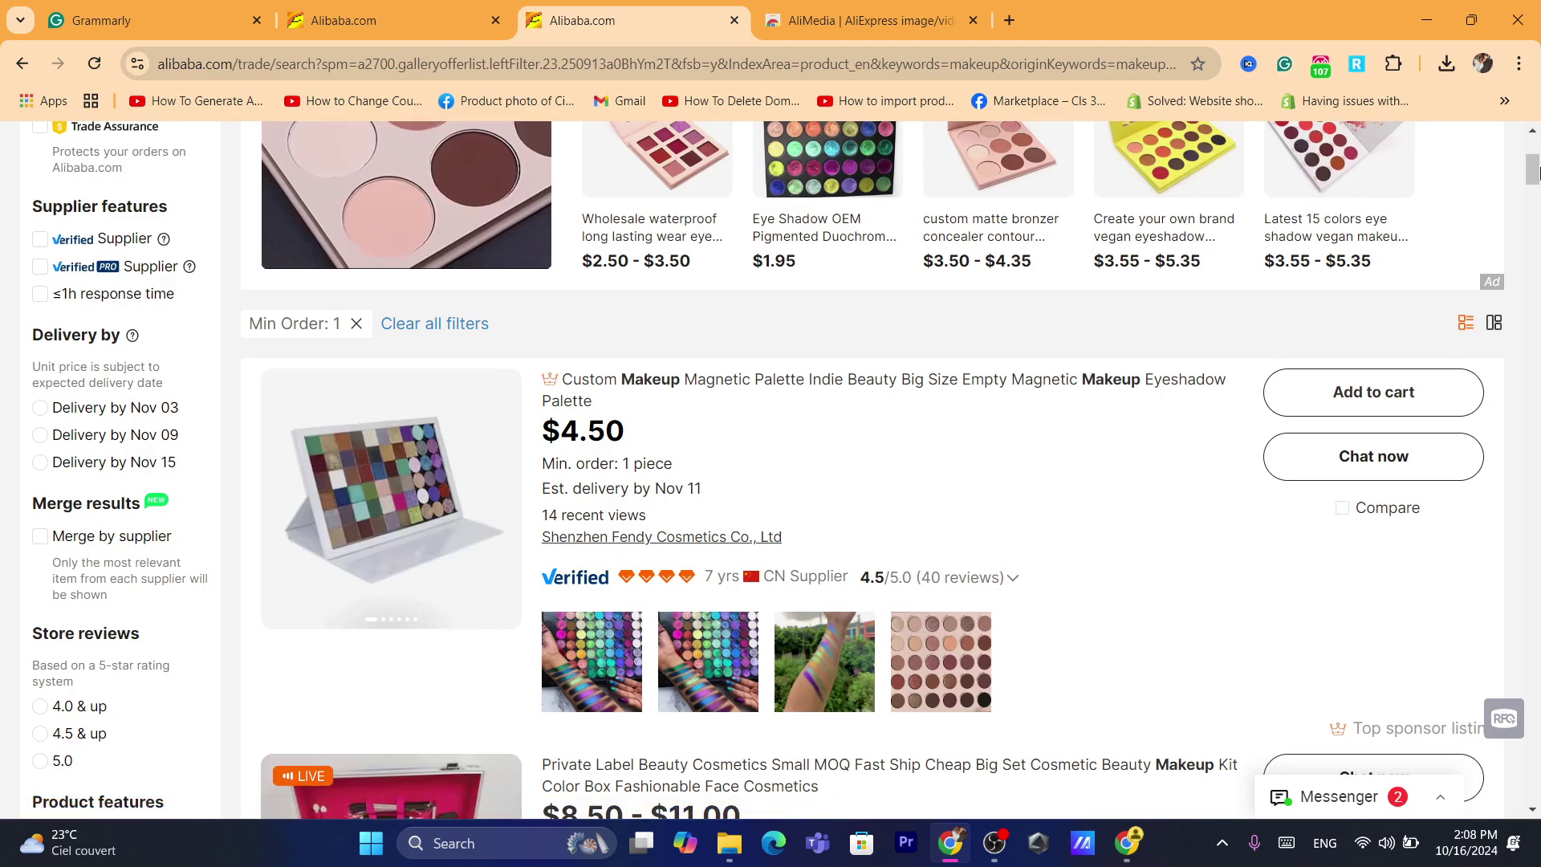
drag(1537, 169, 1537, 243)
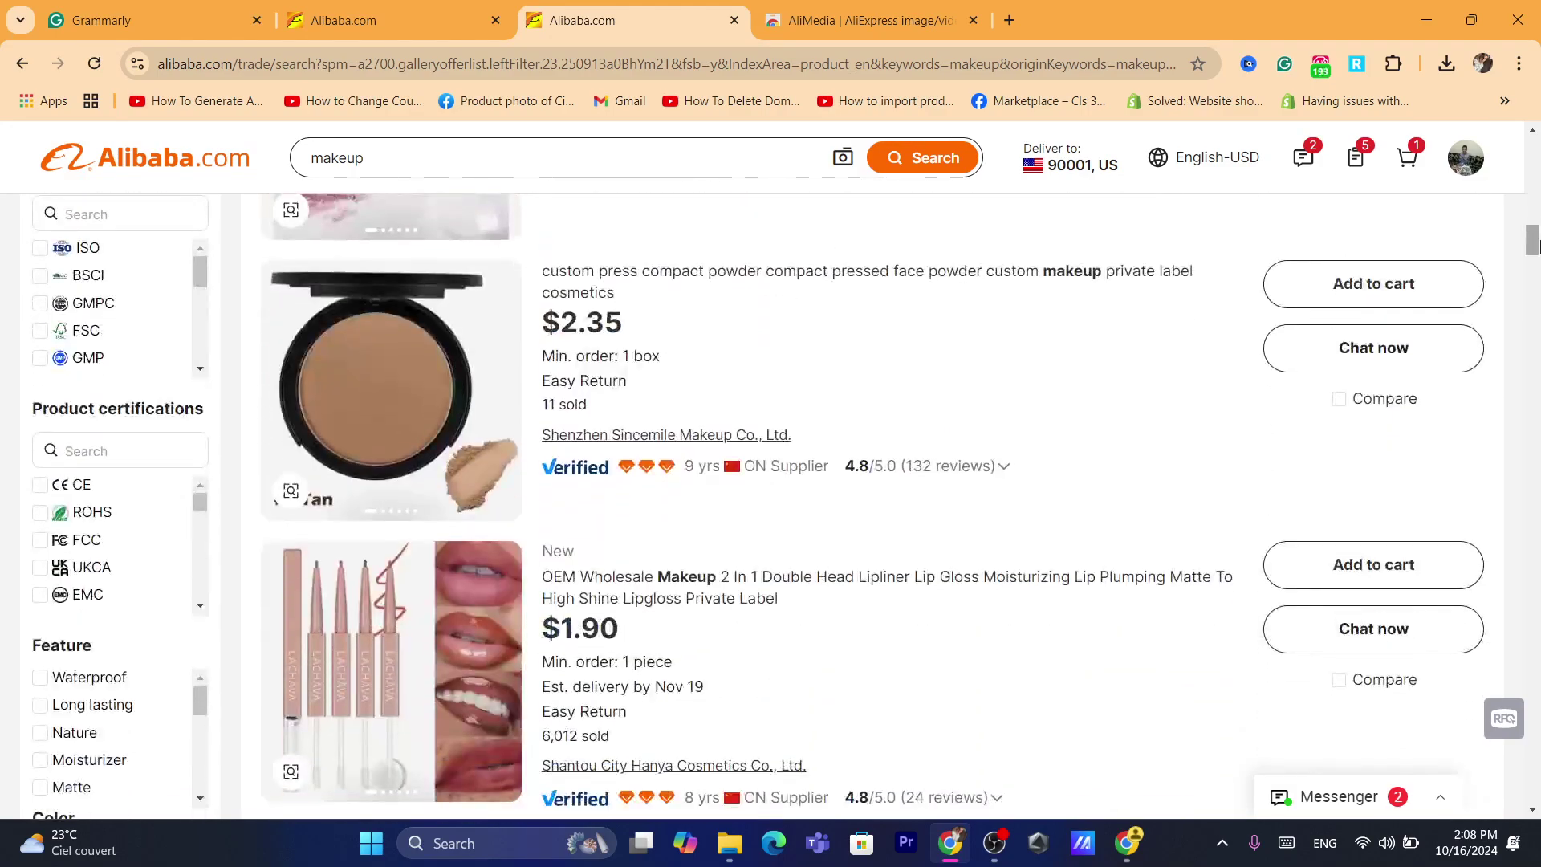
click(659, 284)
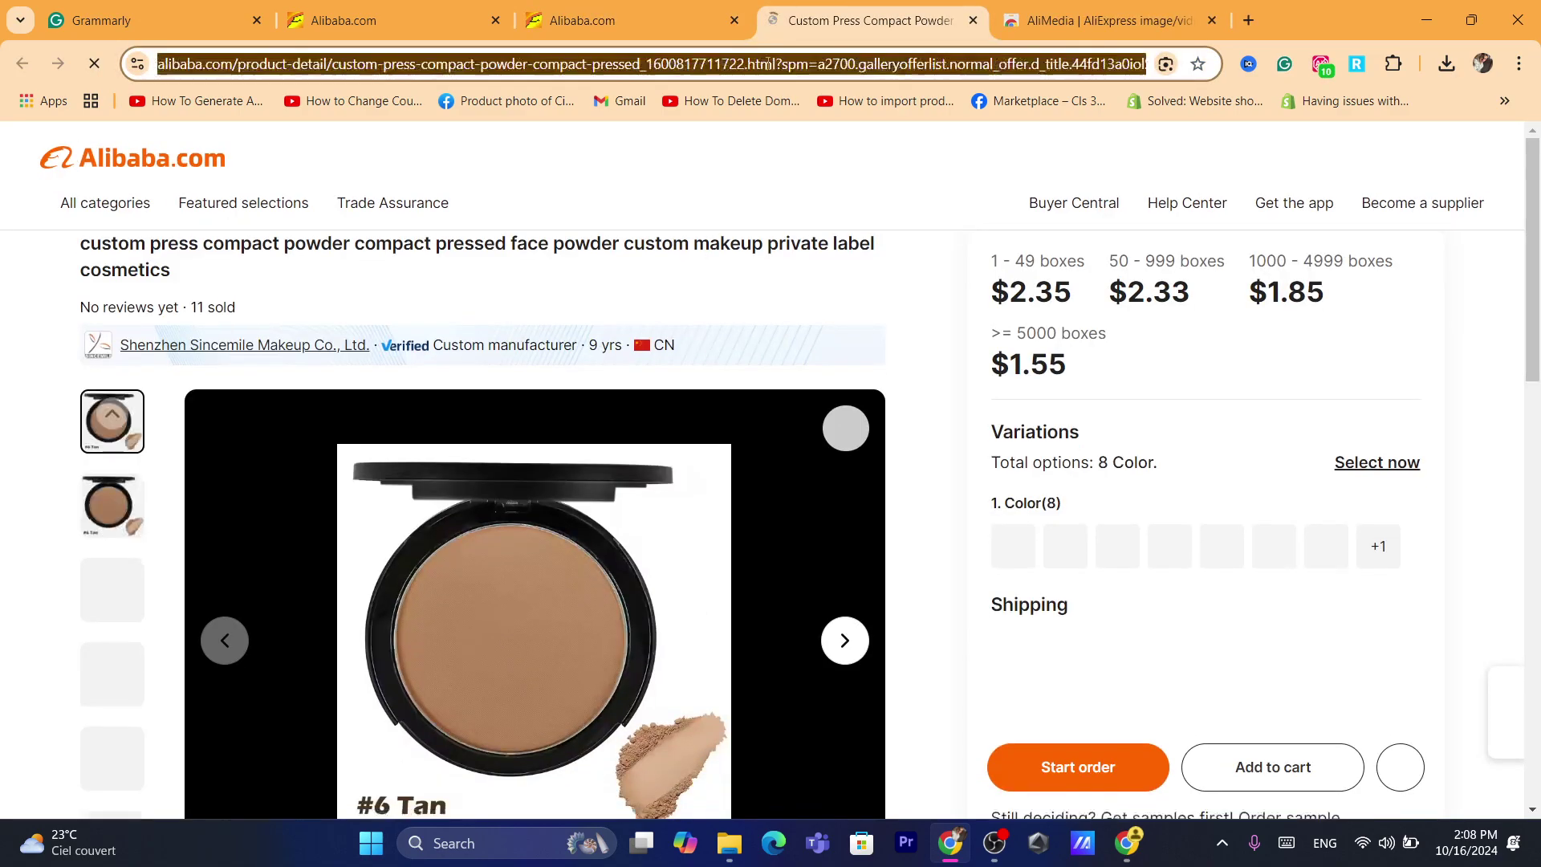
- Start an order for one box of the compact powder in color #1 and continue to the order page
scroll(1332, 562, down, 2)
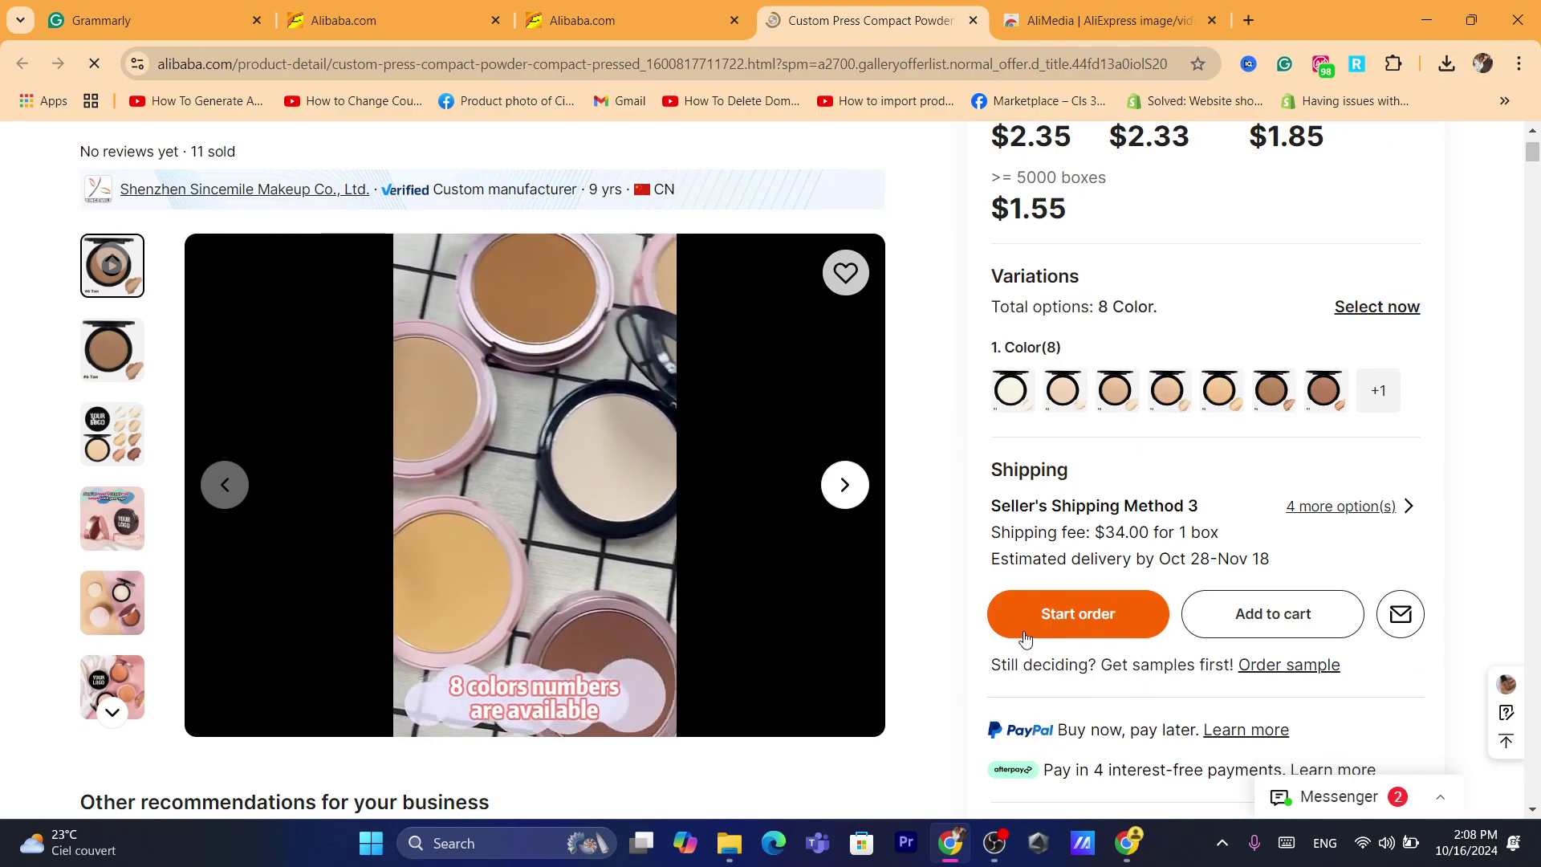
click(1065, 625)
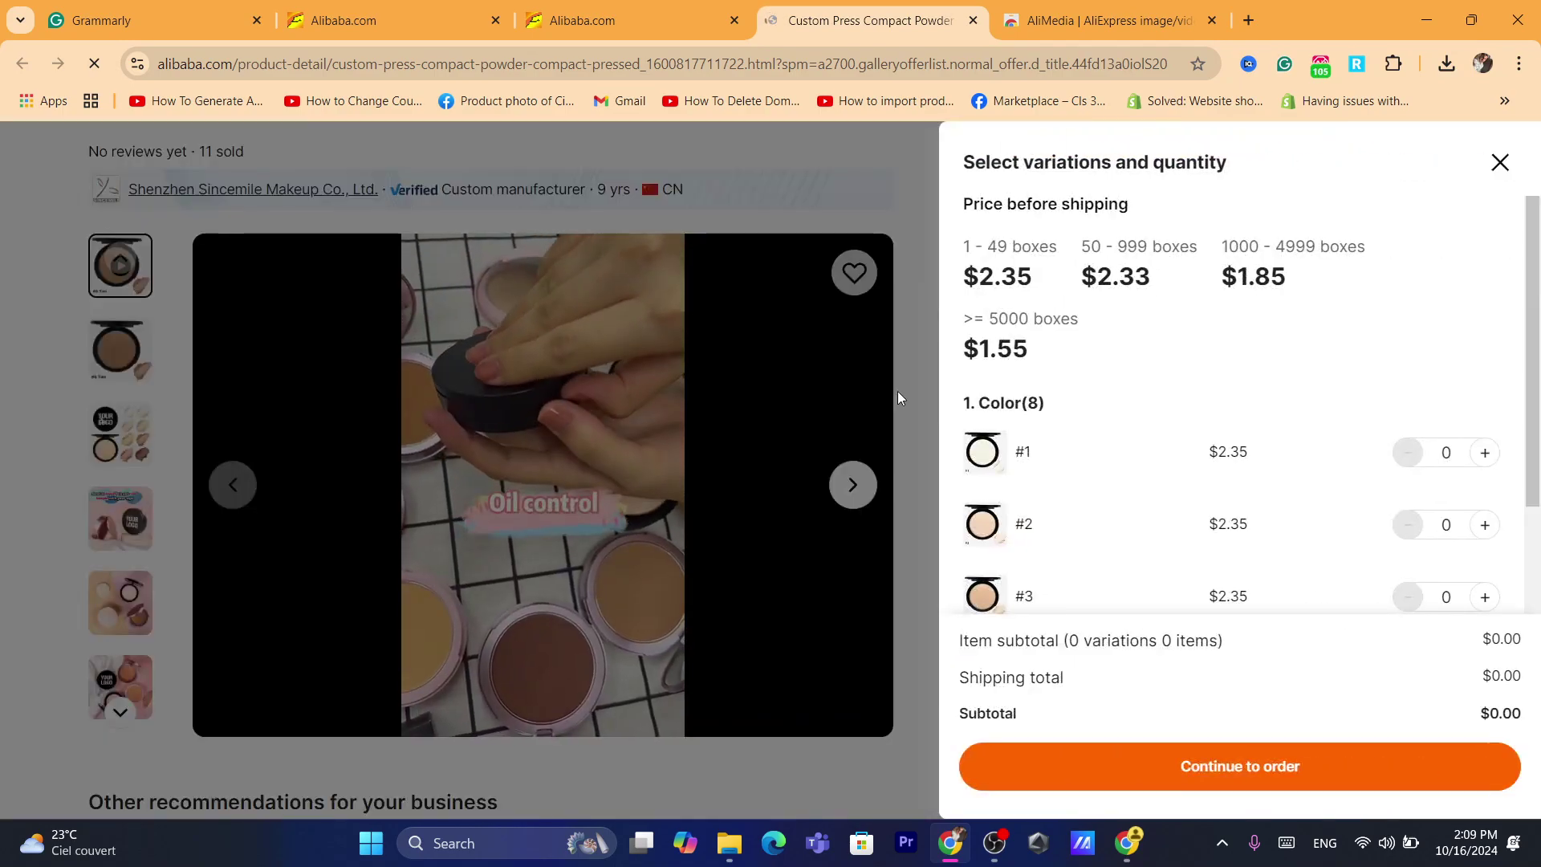
click(1485, 452)
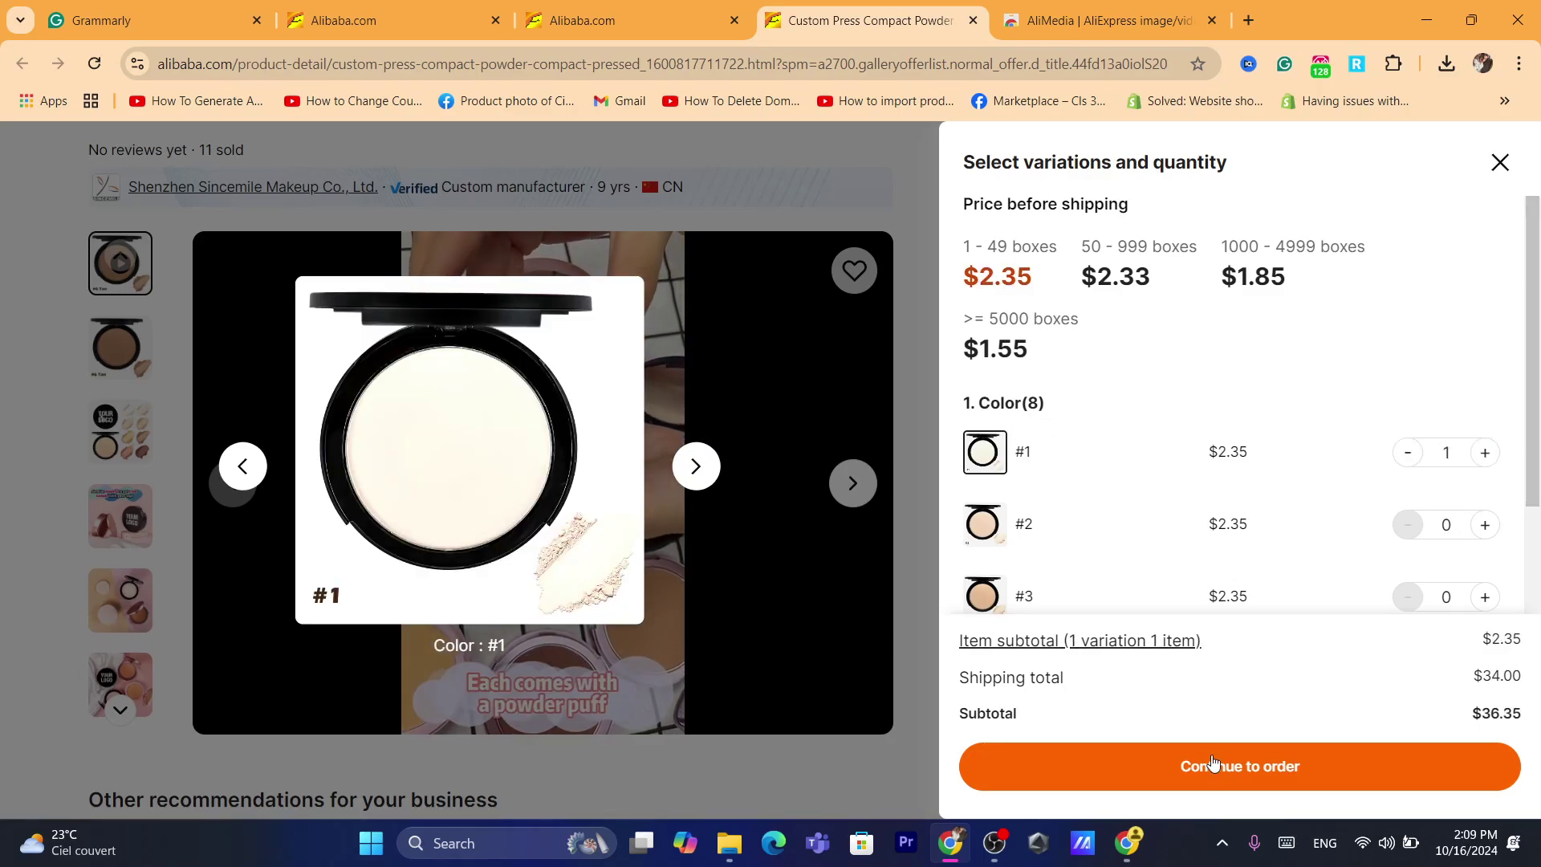
click(1212, 758)
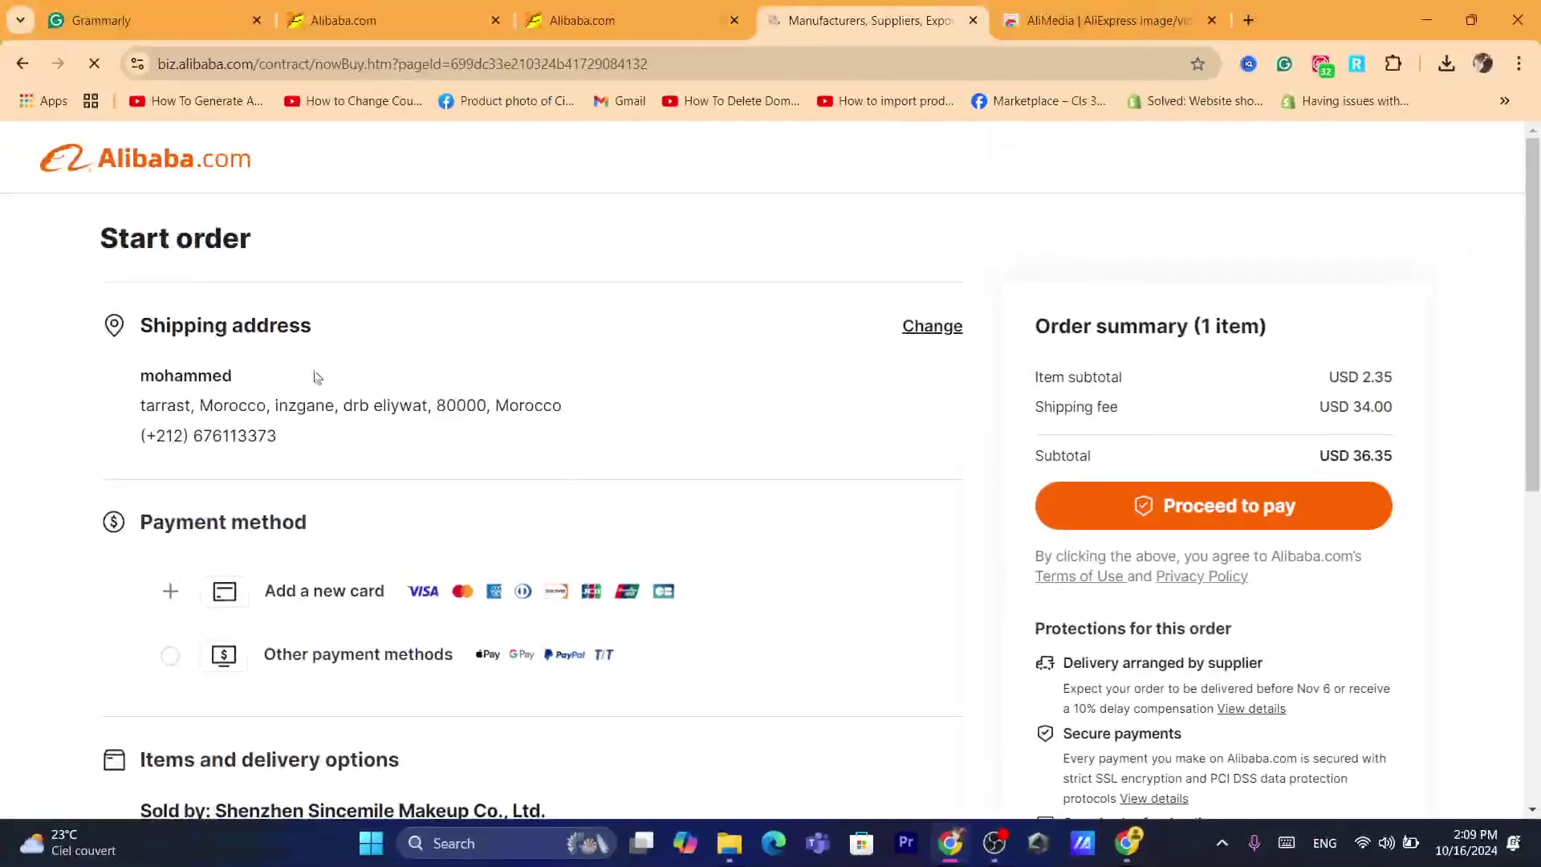
- Try to add a new shipping address with placeholder text for the full name and state, and cancel the form
click(923, 327)
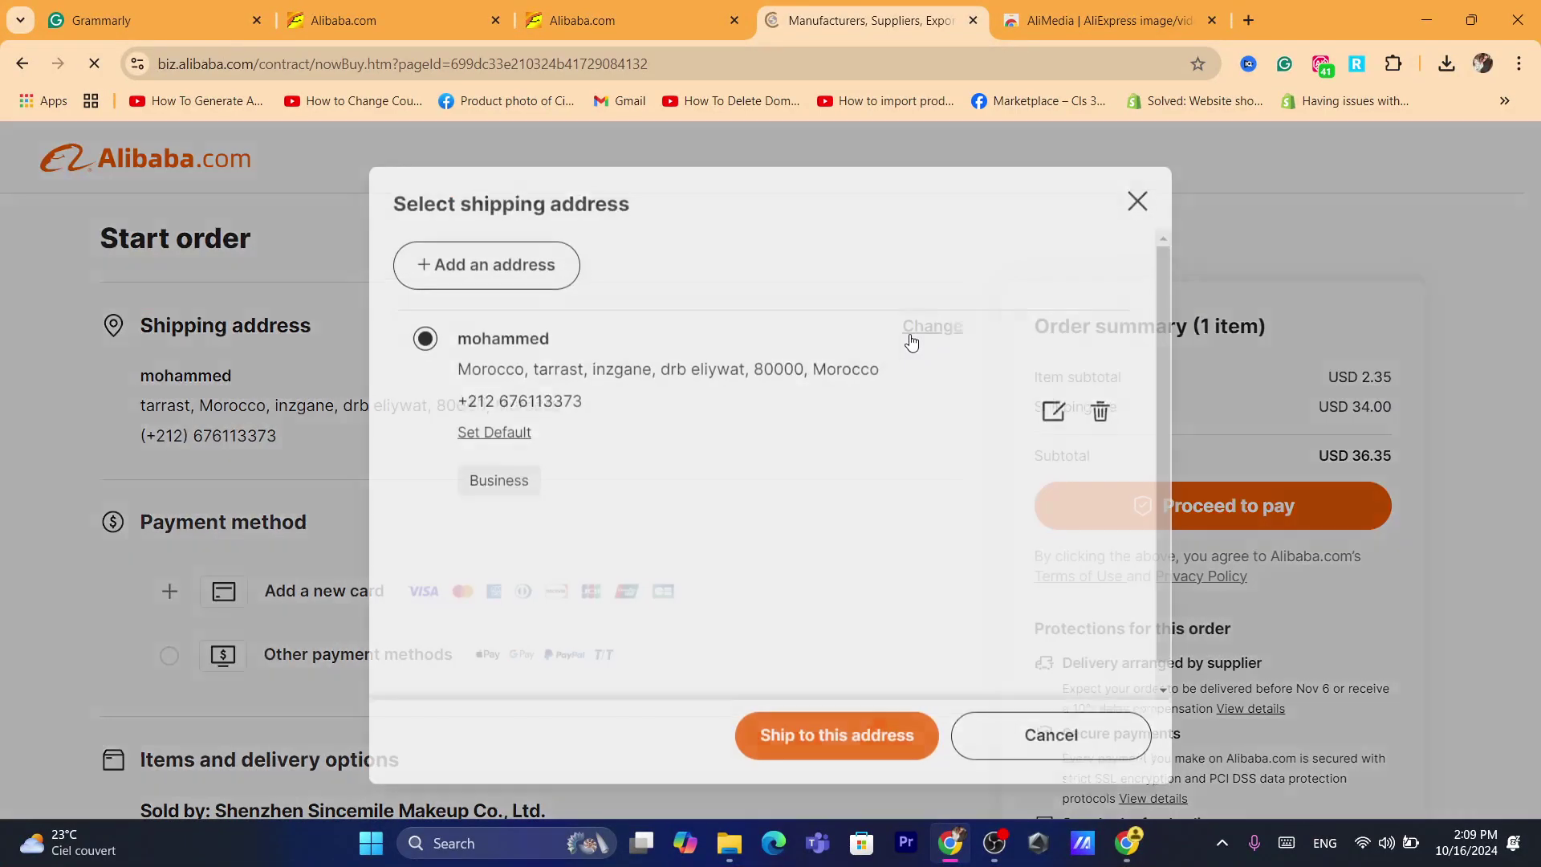
click(450, 258)
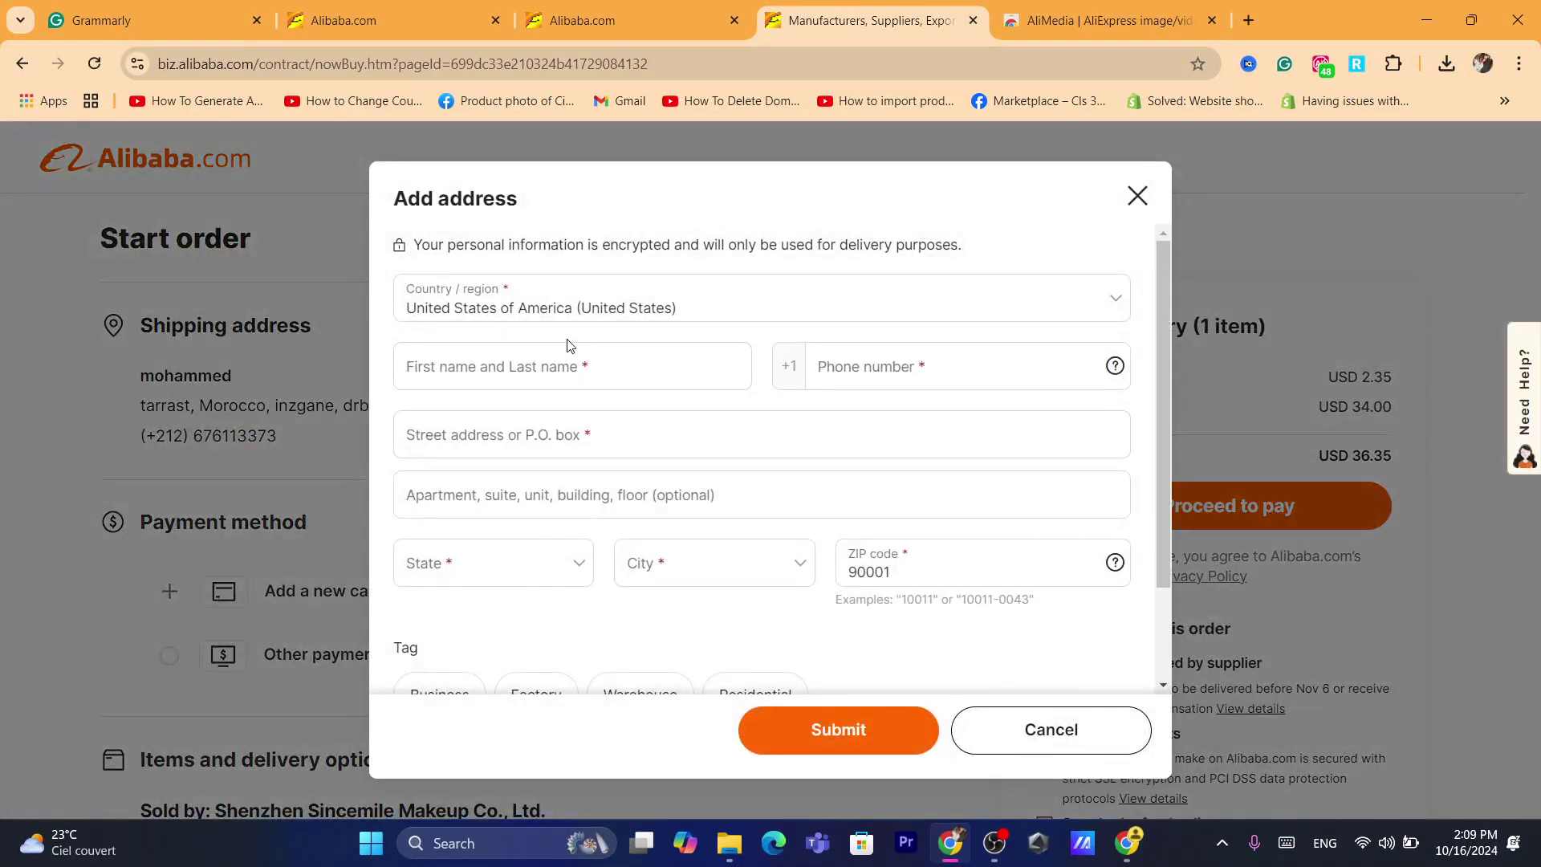
click(511, 369)
text(SSSDDHDHFH)
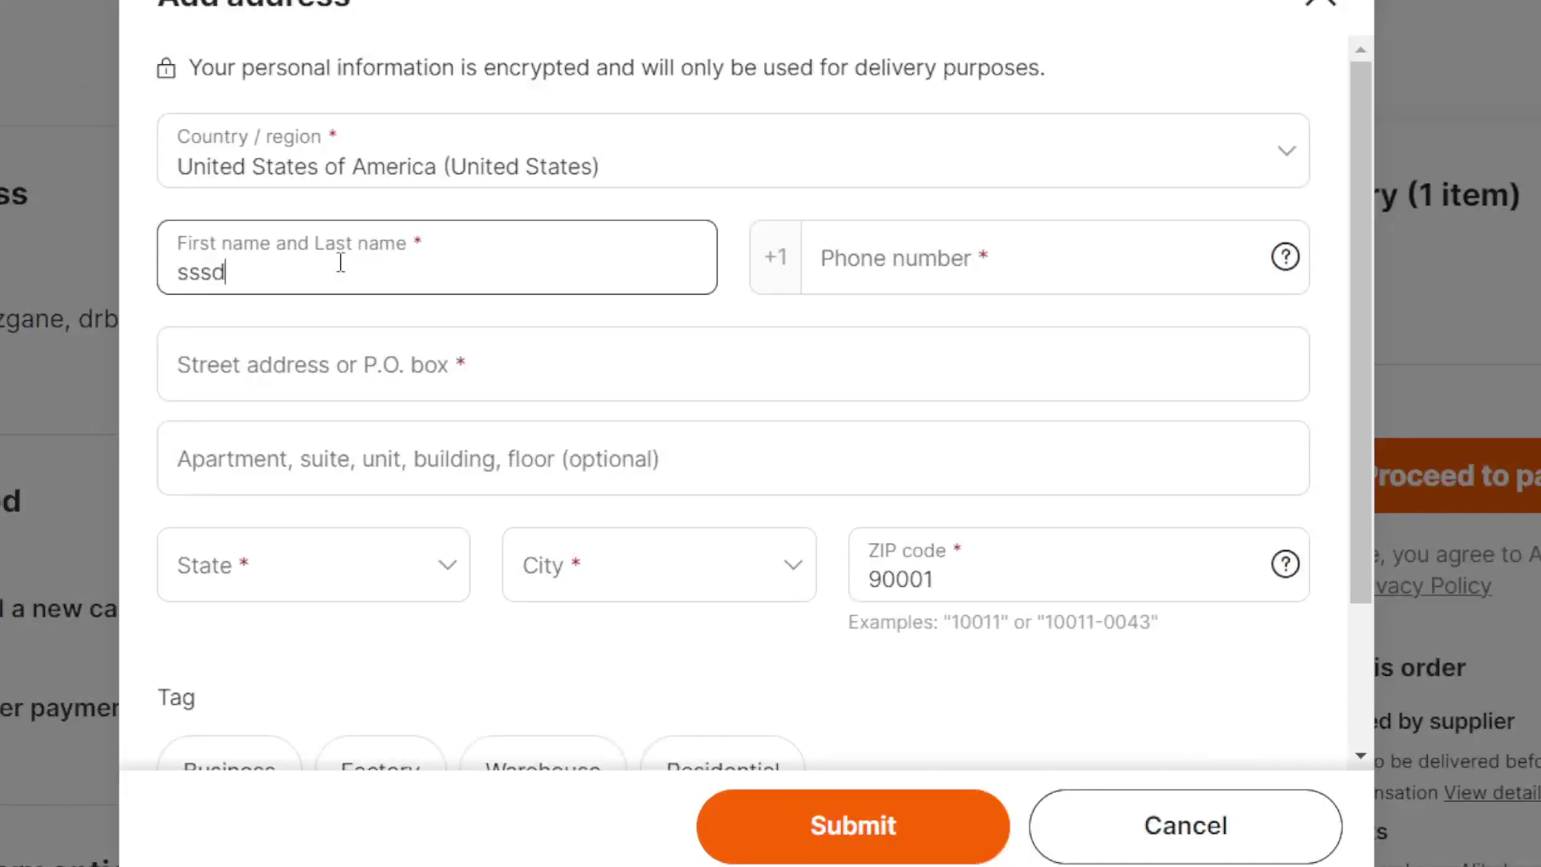
text(DF)
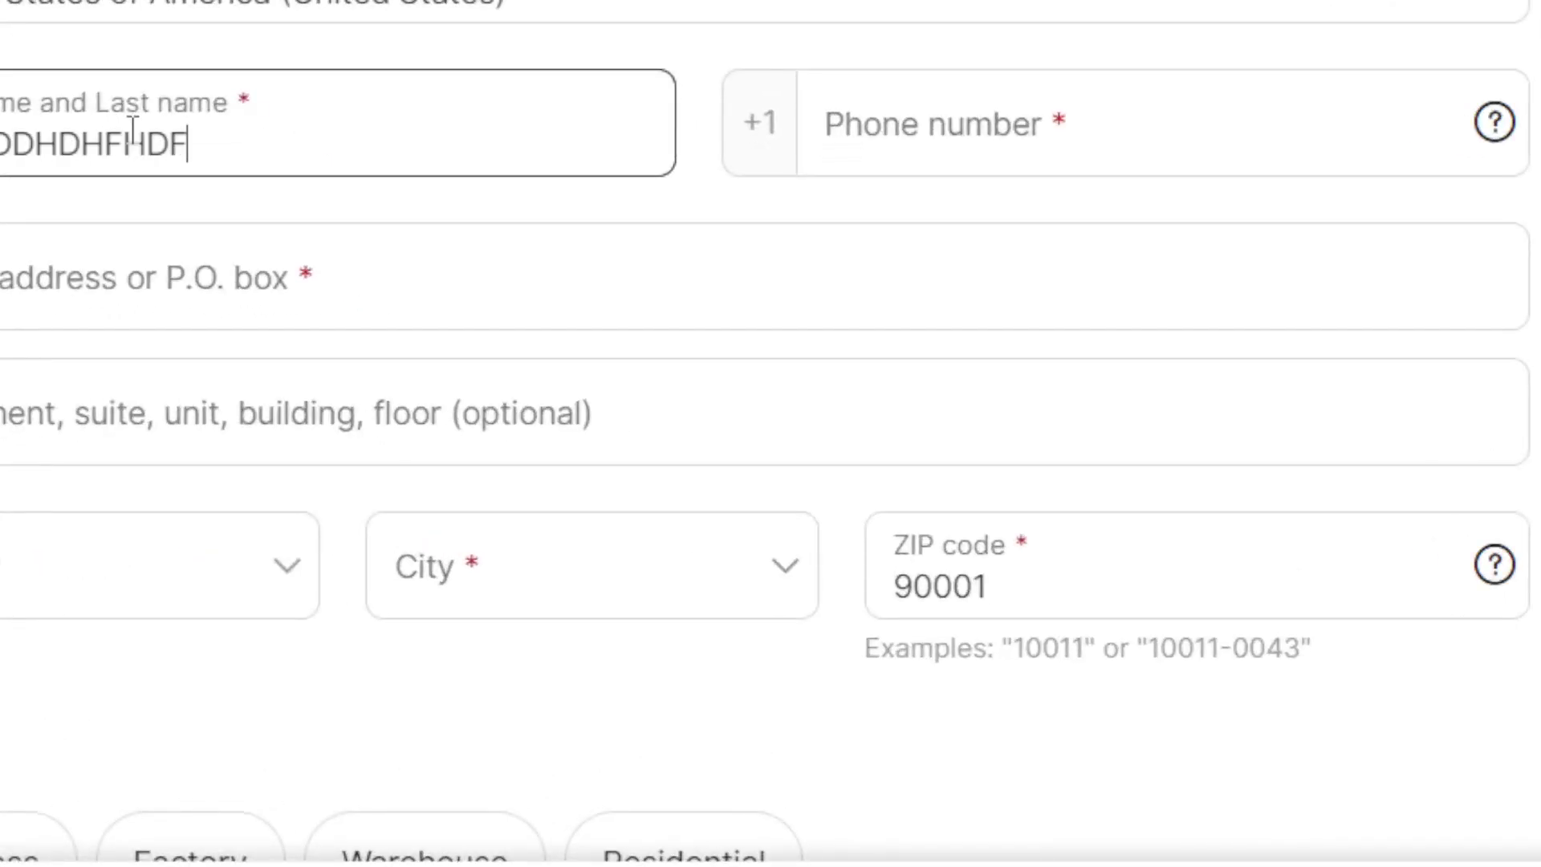
click(131, 579)
text(FHFHHF)
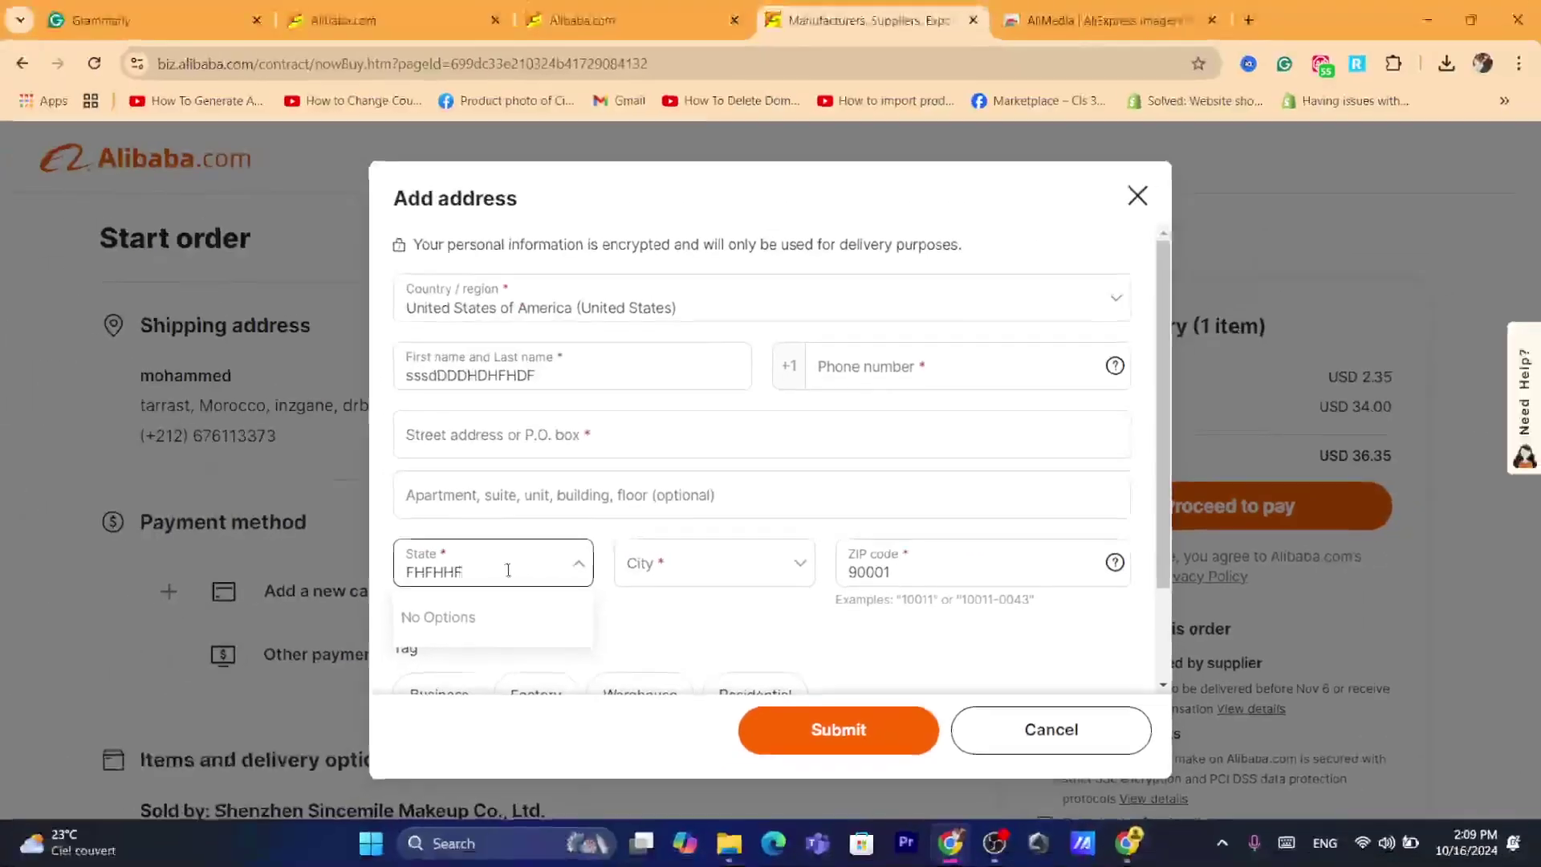
click(993, 586)
click(915, 381)
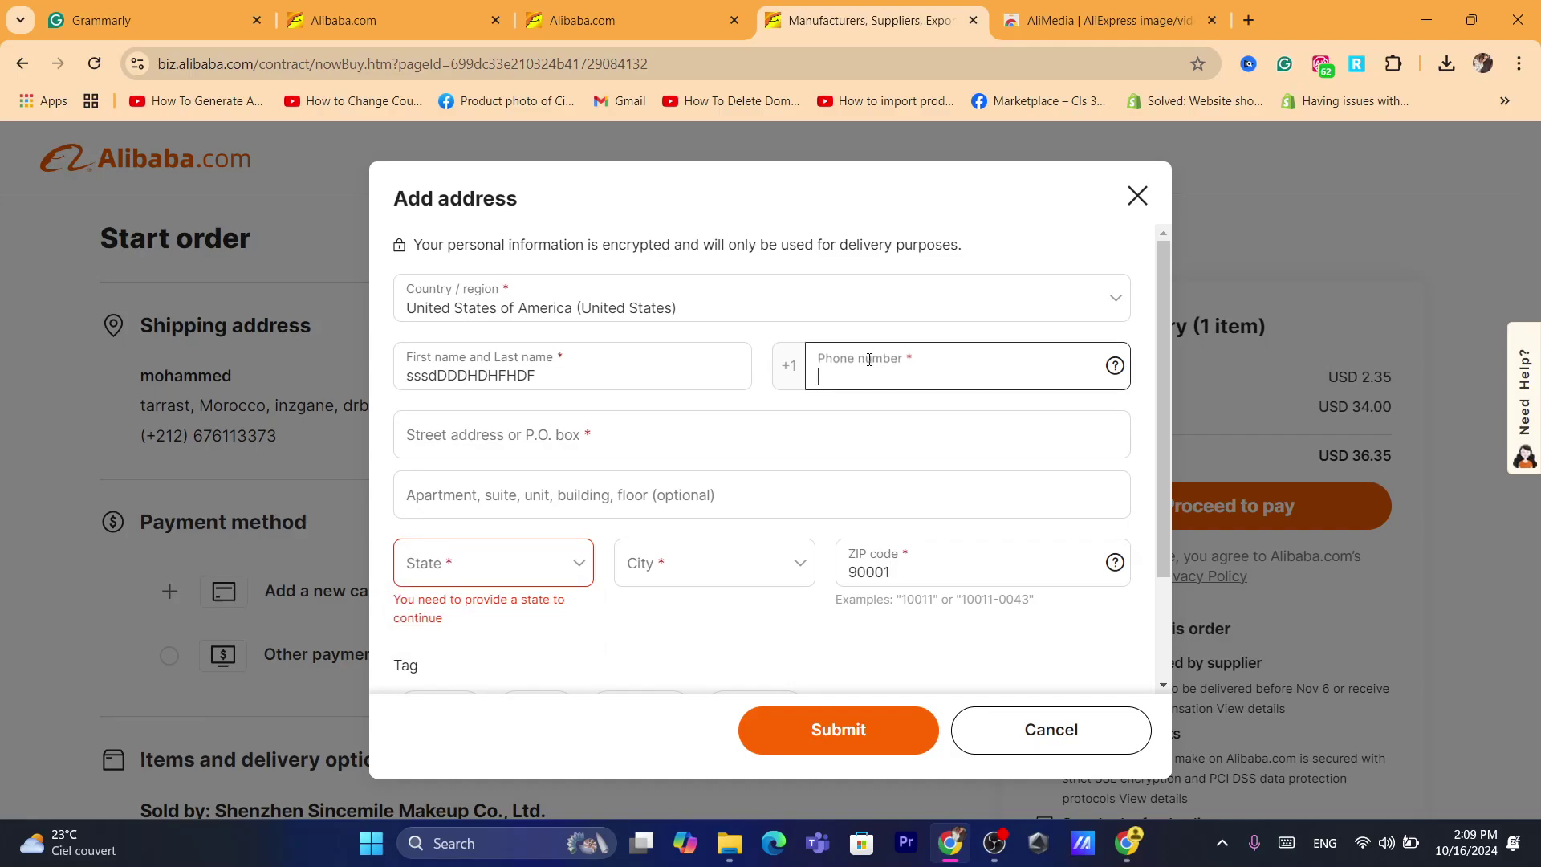
drag(1163, 344, 1213, 494)
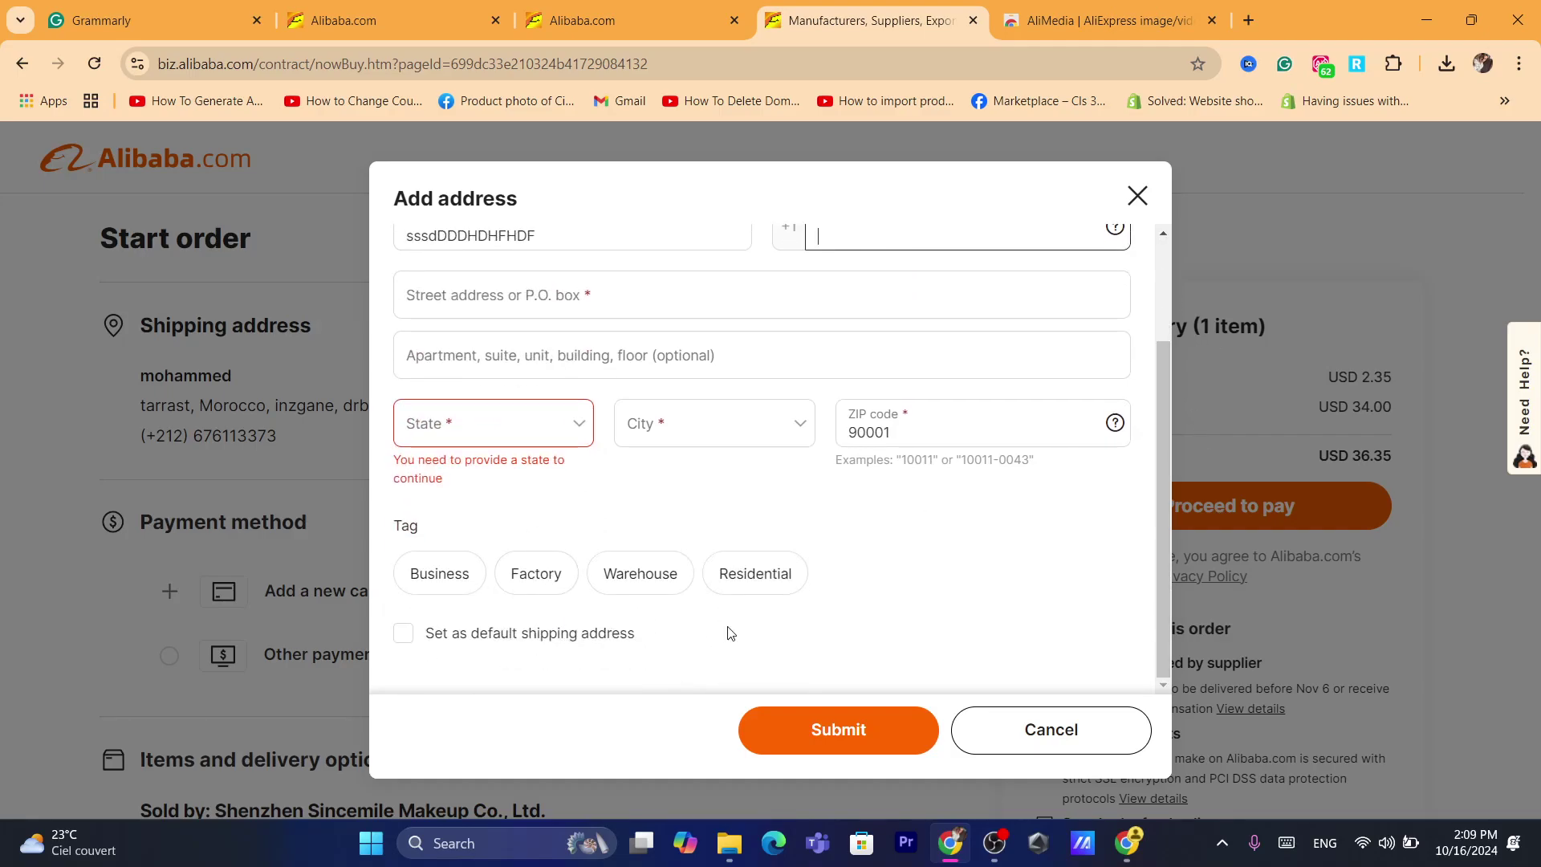
click(973, 728)
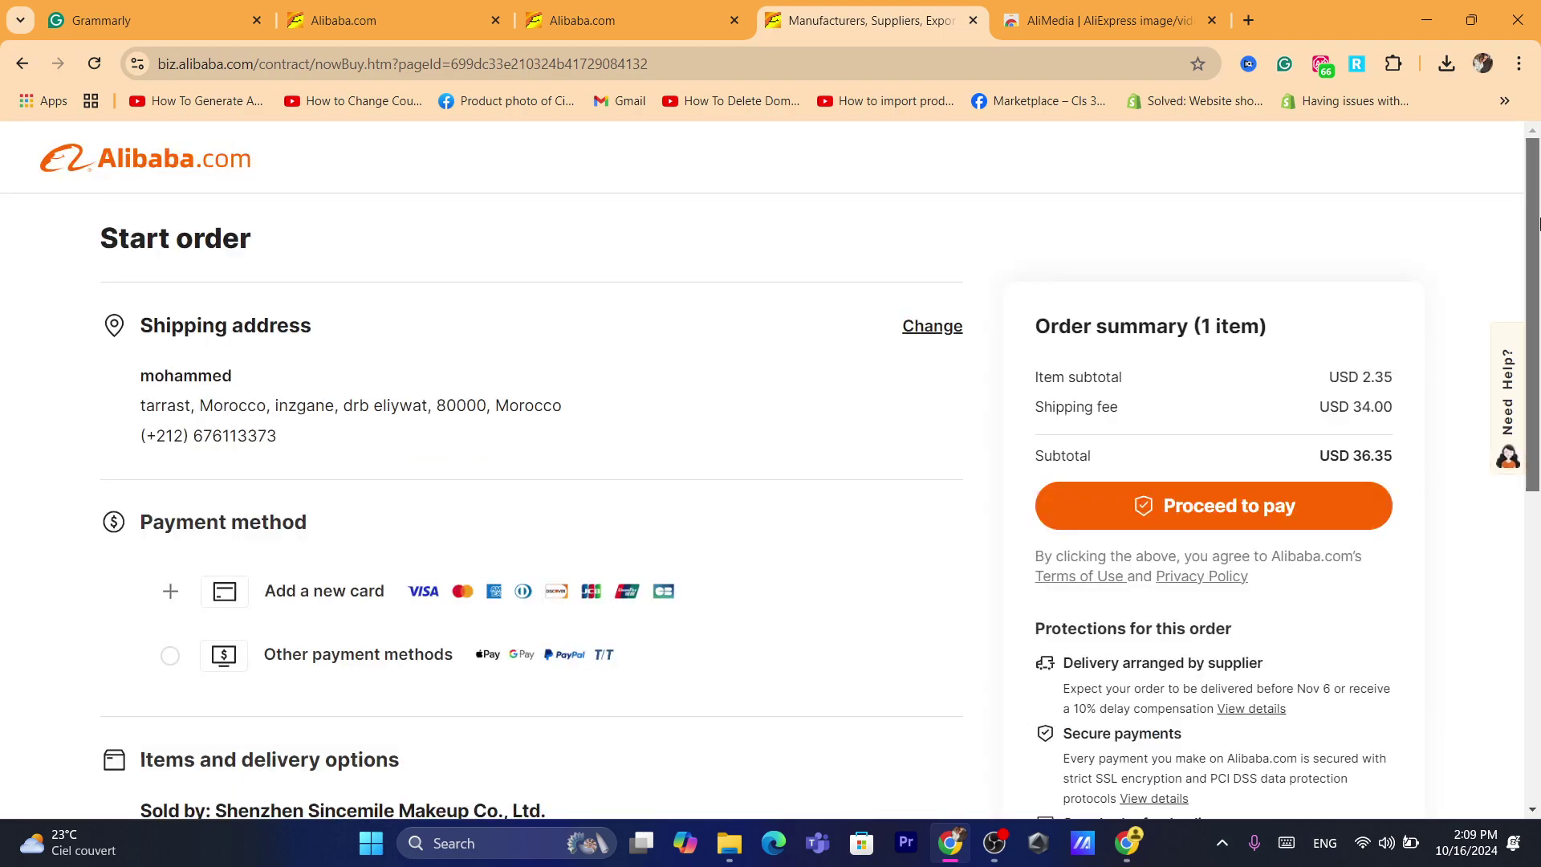
- Proceed to payment for the one-item order with the existing shipping address
scroll(1538, 223, down, 2)
click(1191, 395)
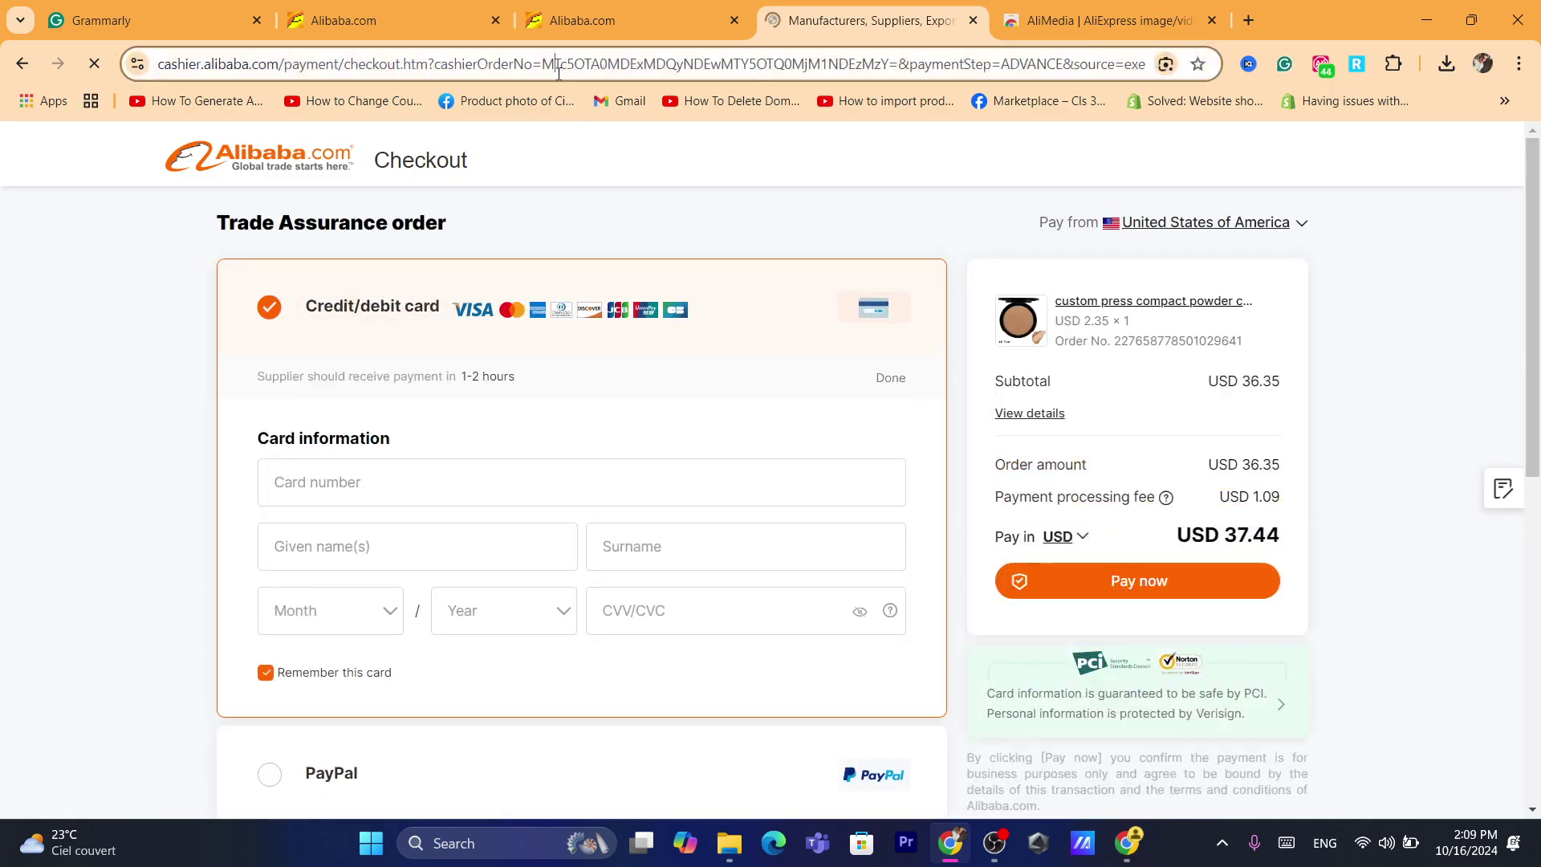
- Examine the card information fields and the alternative payment methods offered on the checkout page
click(559, 70)
click(461, 566)
click(343, 462)
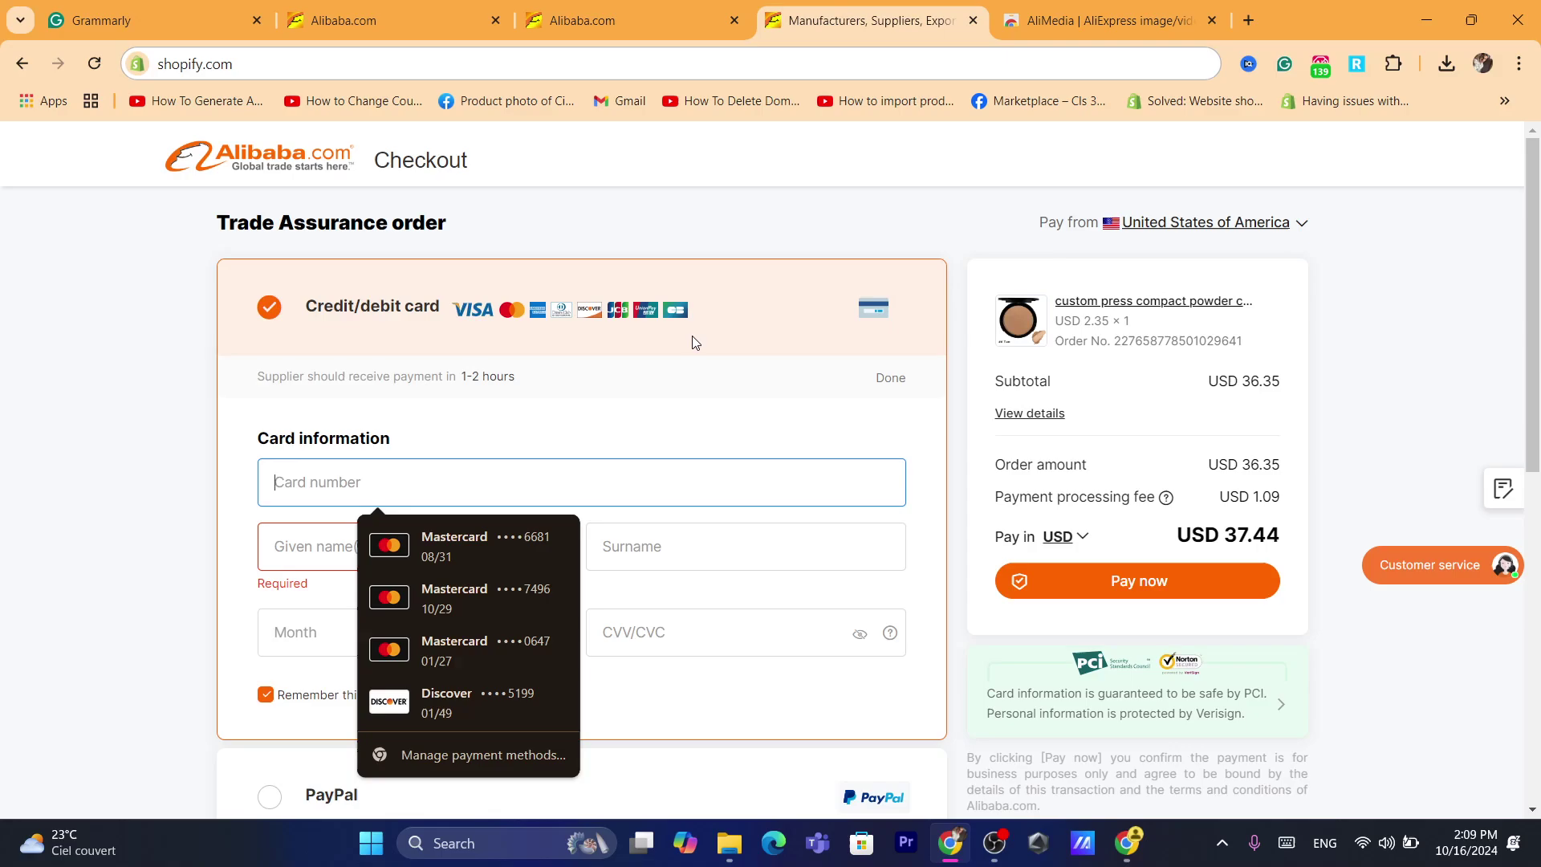
scroll(1536, 323, down, 2)
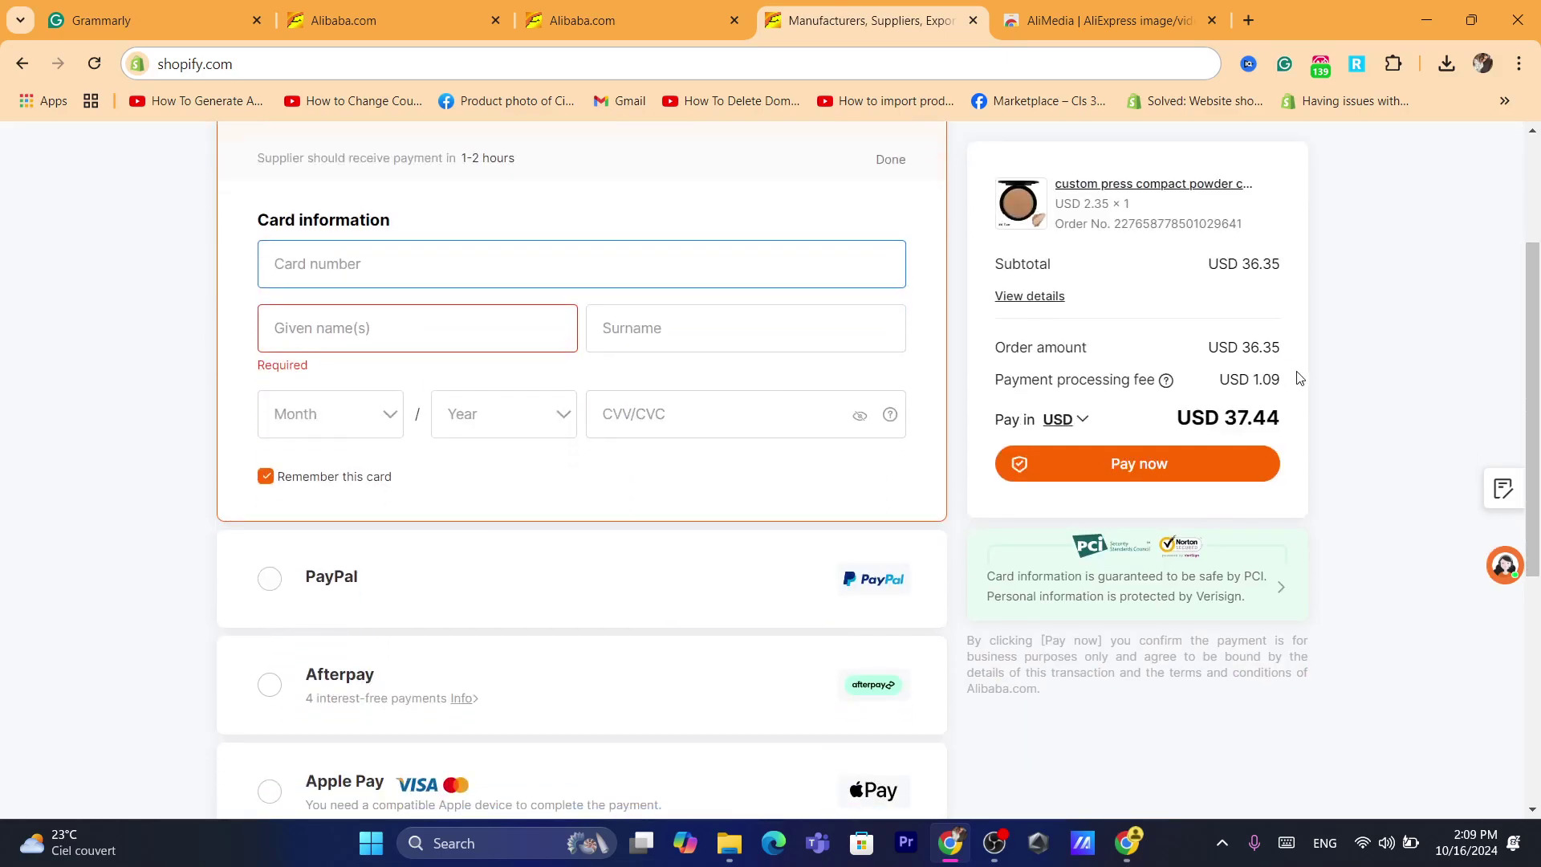
scroll(734, 332, down, 4)
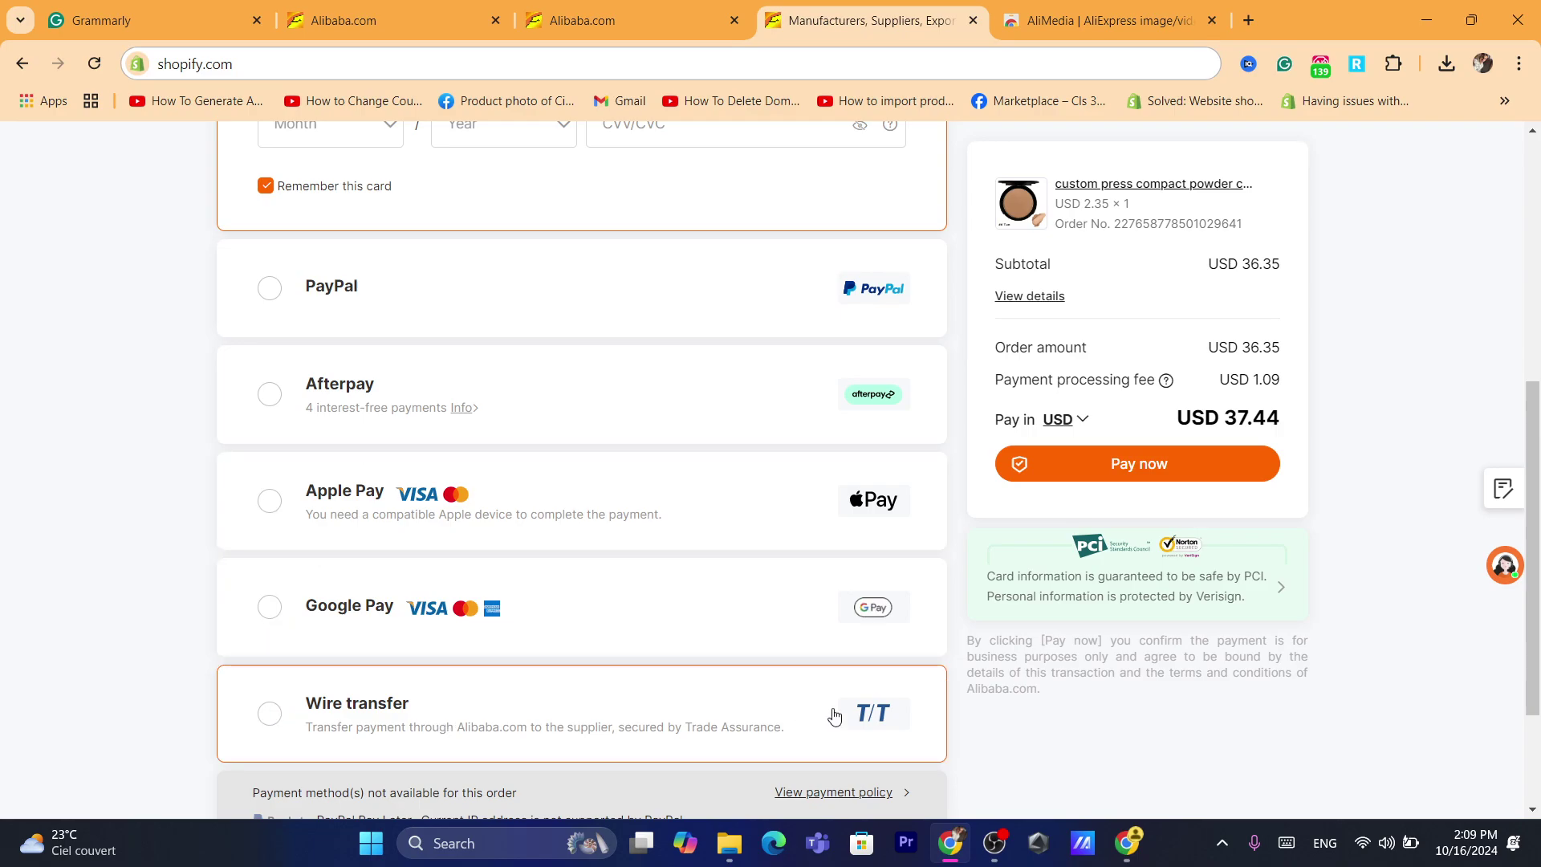
drag(1535, 421, 1535, 180)
scroll(1497, 321, down, 3)
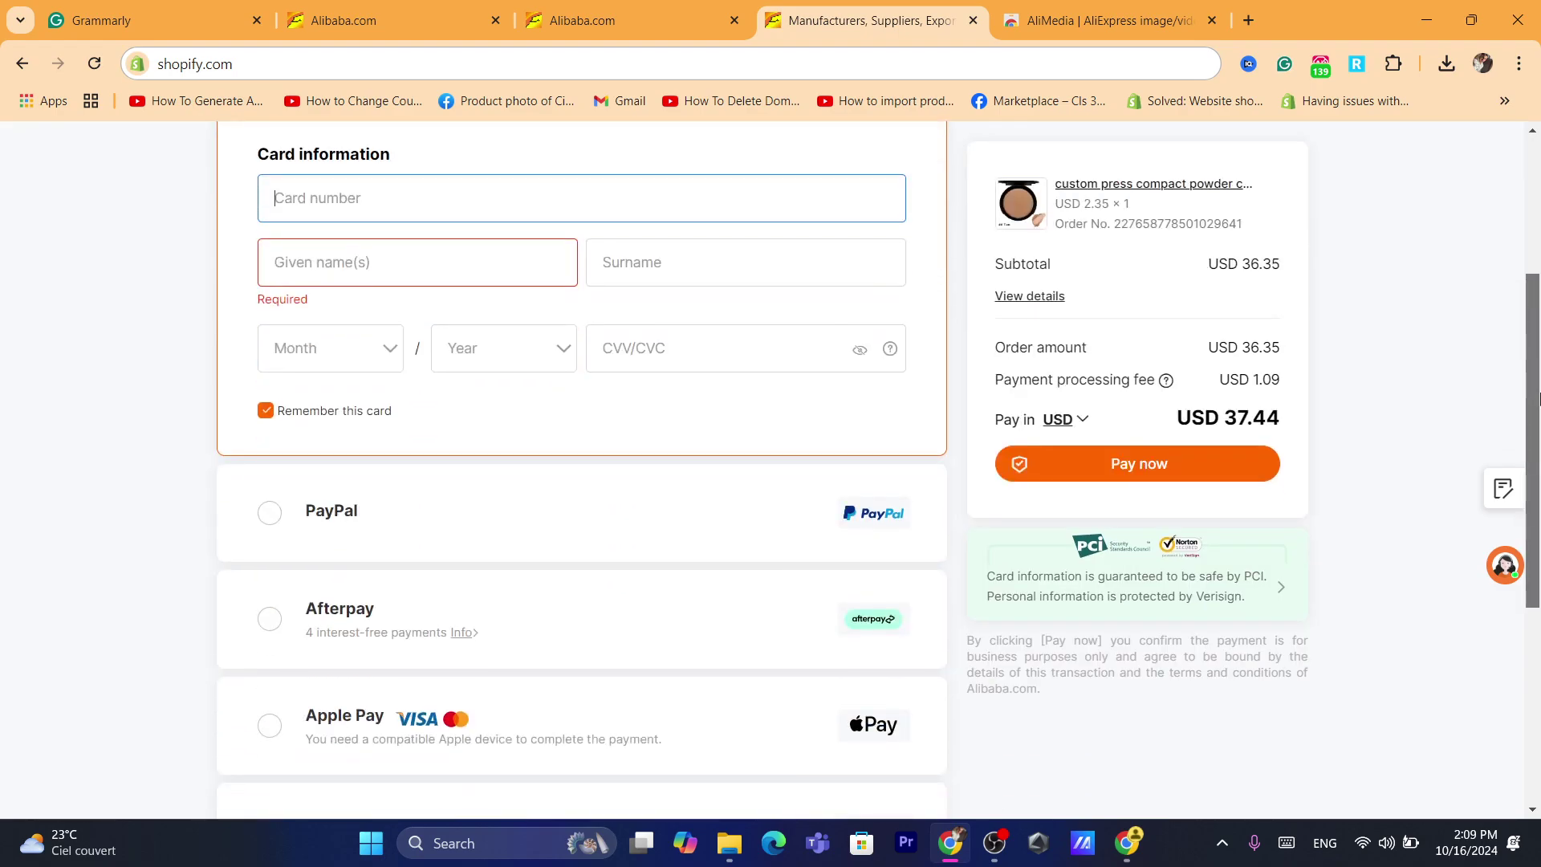
scroll(1142, 313, up, 2)
- Fill in the credit card form from the first saved Mastercard, entering the Windows Security PIN and the card's security code, and try to select the expiry month
click(312, 380)
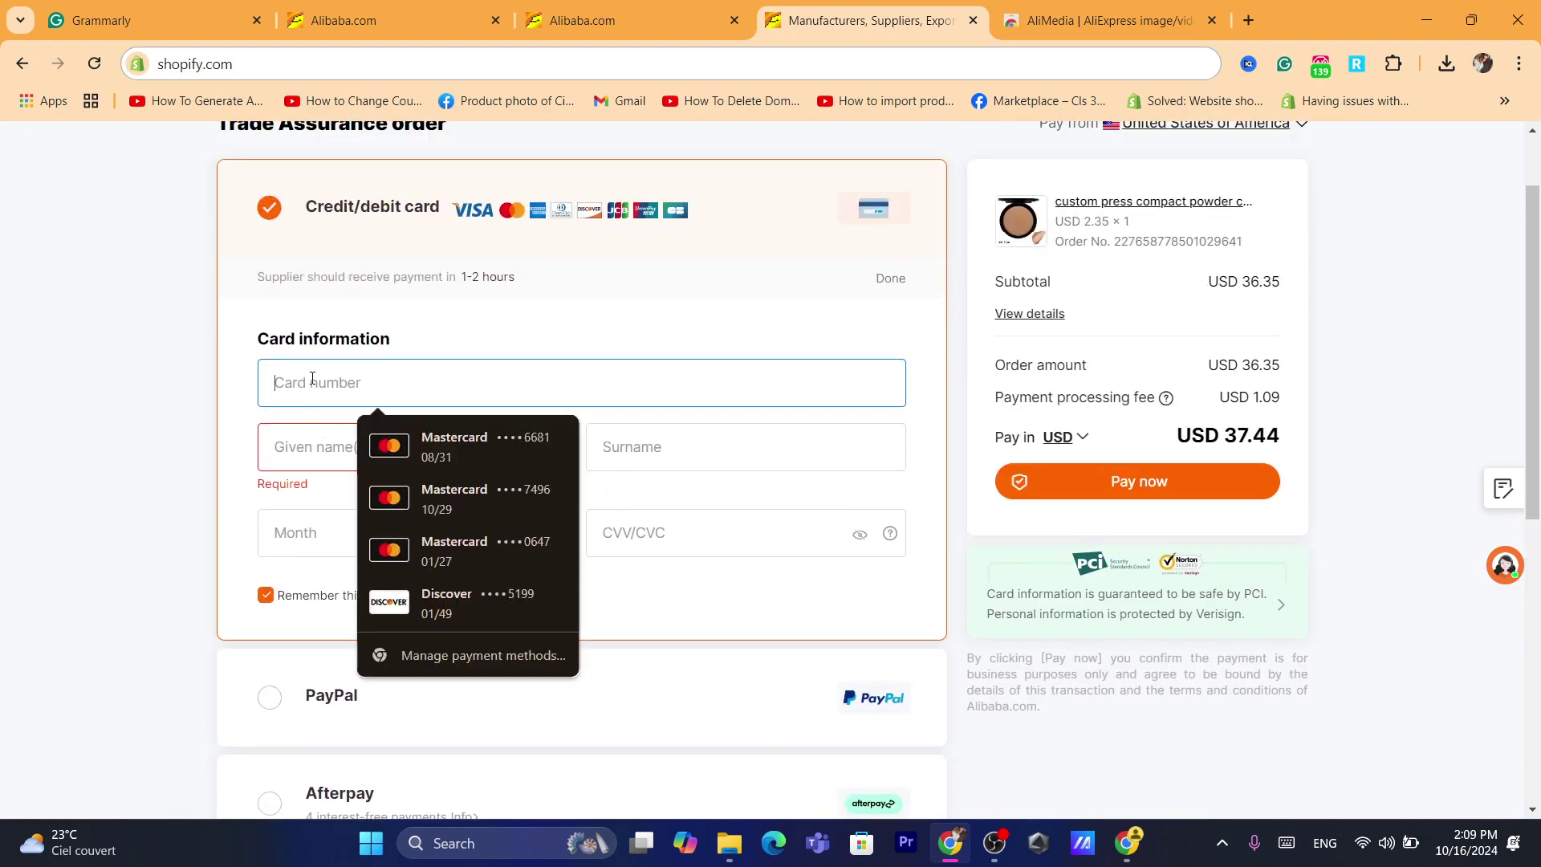
click(484, 449)
text(••••)
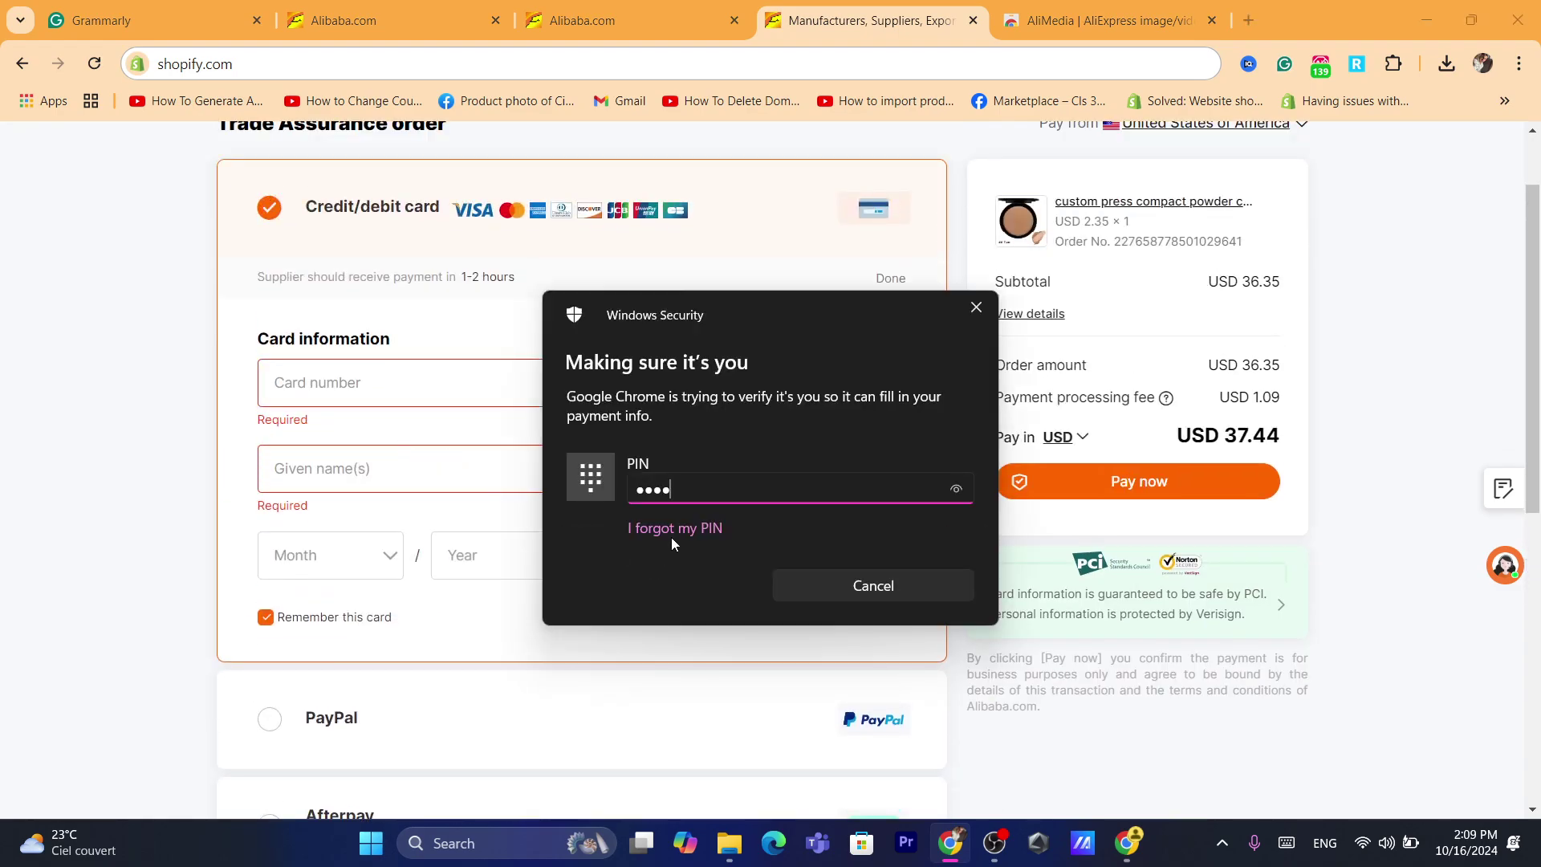
key(Return)
text(••••)
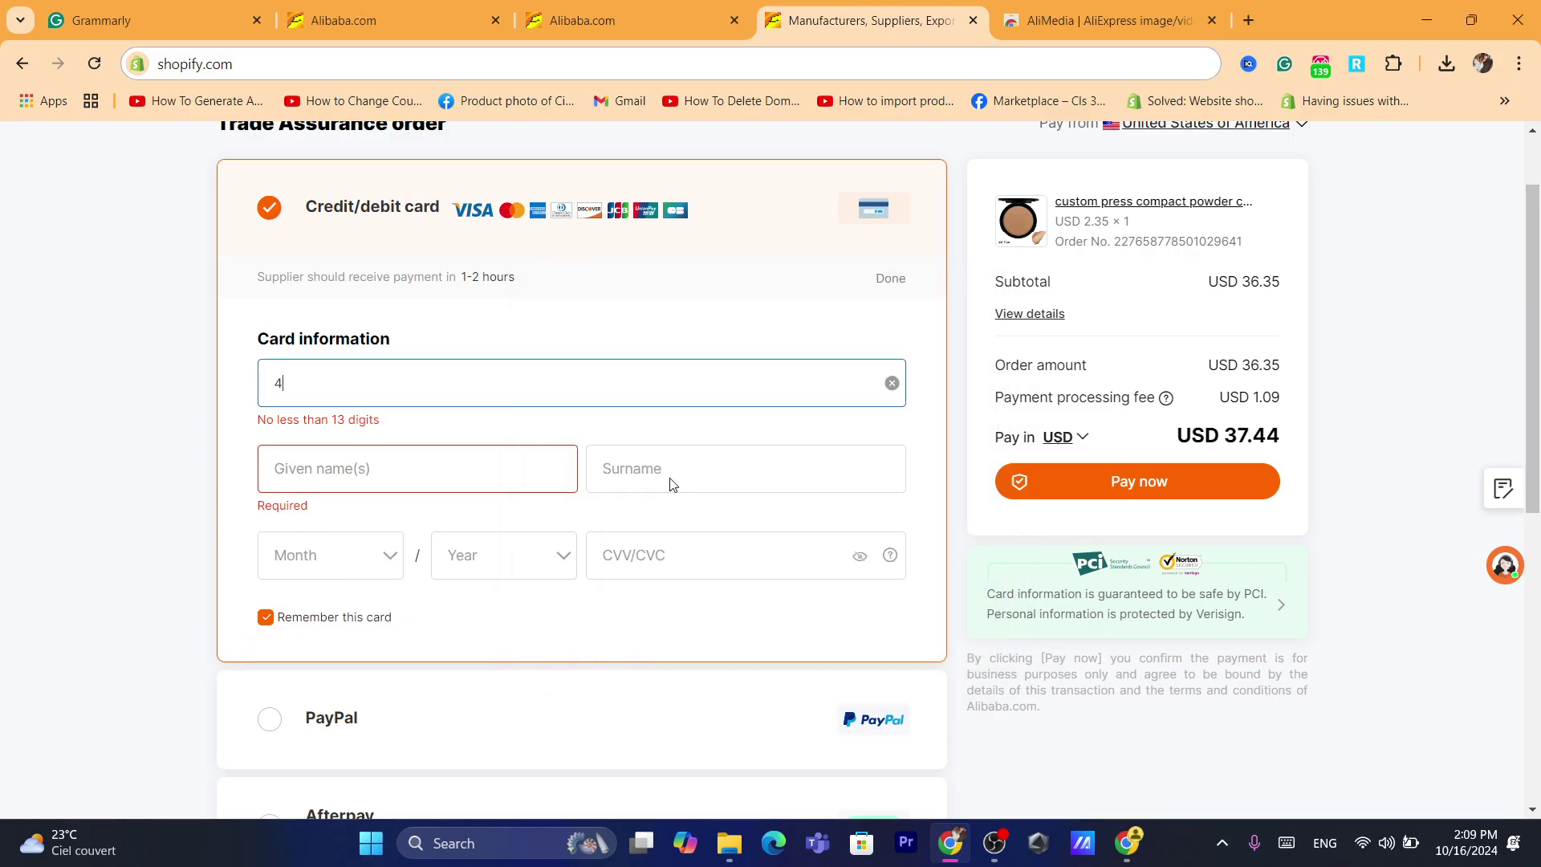
click(663, 514)
text(••)
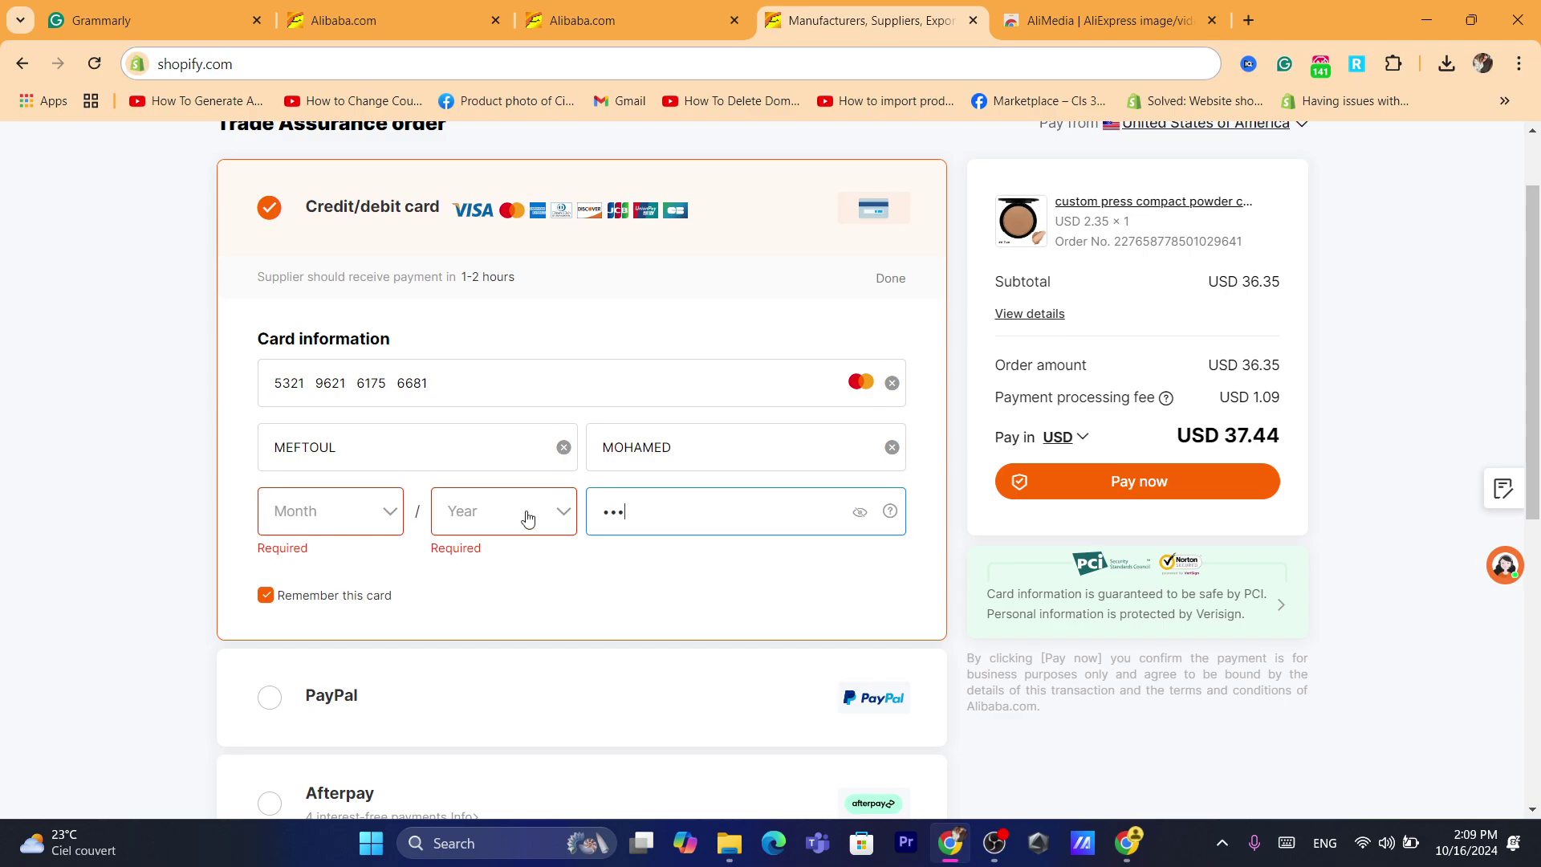
text(•)
click(337, 511)
click(383, 613)
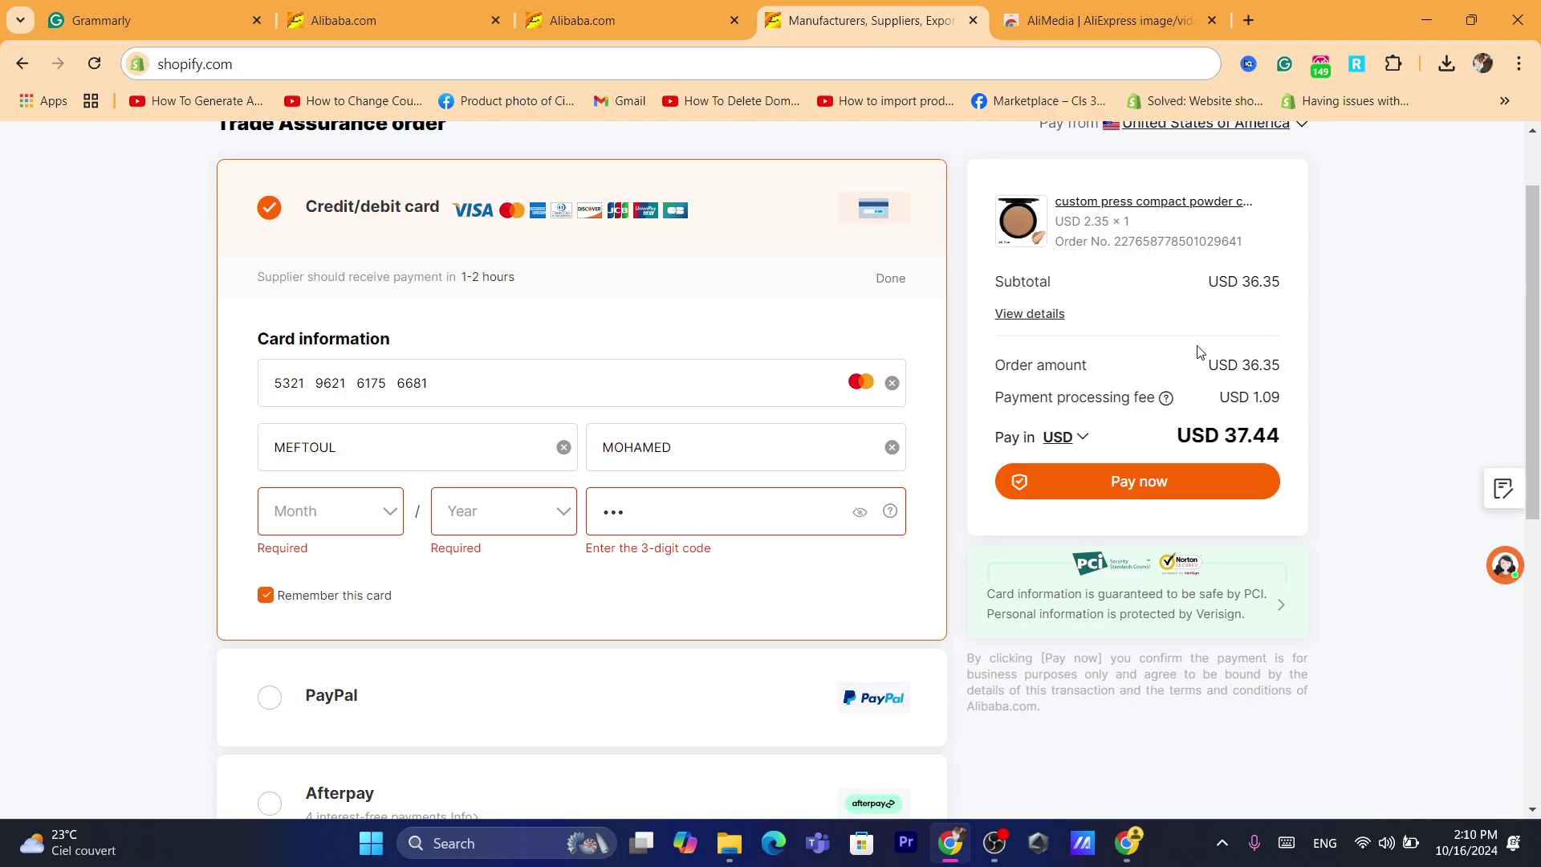
- Reopen the $2.35 compact powder product from the makeup search results and open its supplier inquiry form
triple_click(1271, 374)
click(610, 20)
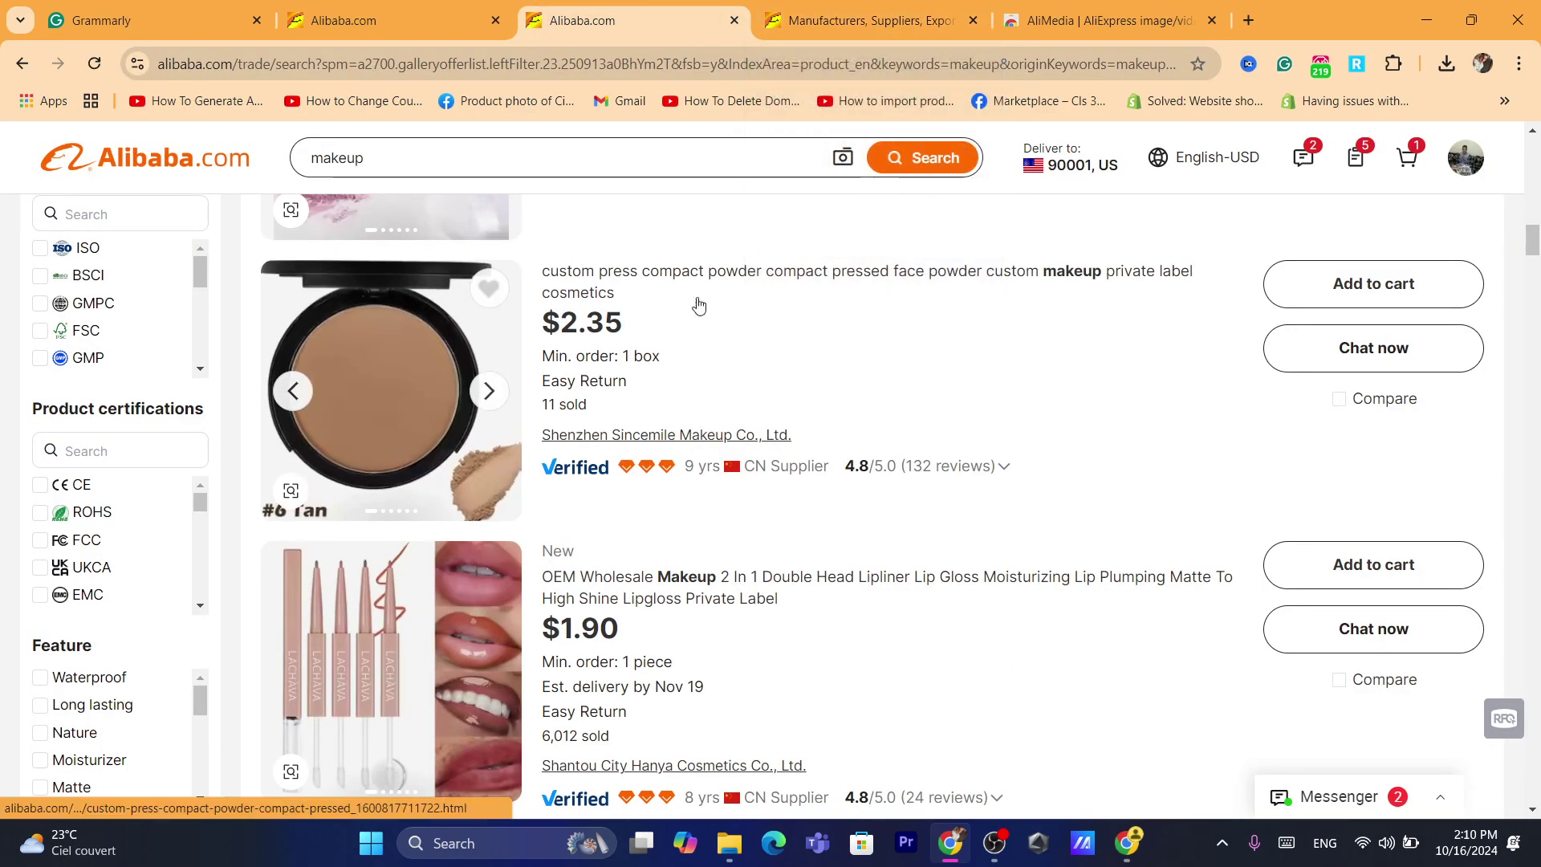
click(674, 271)
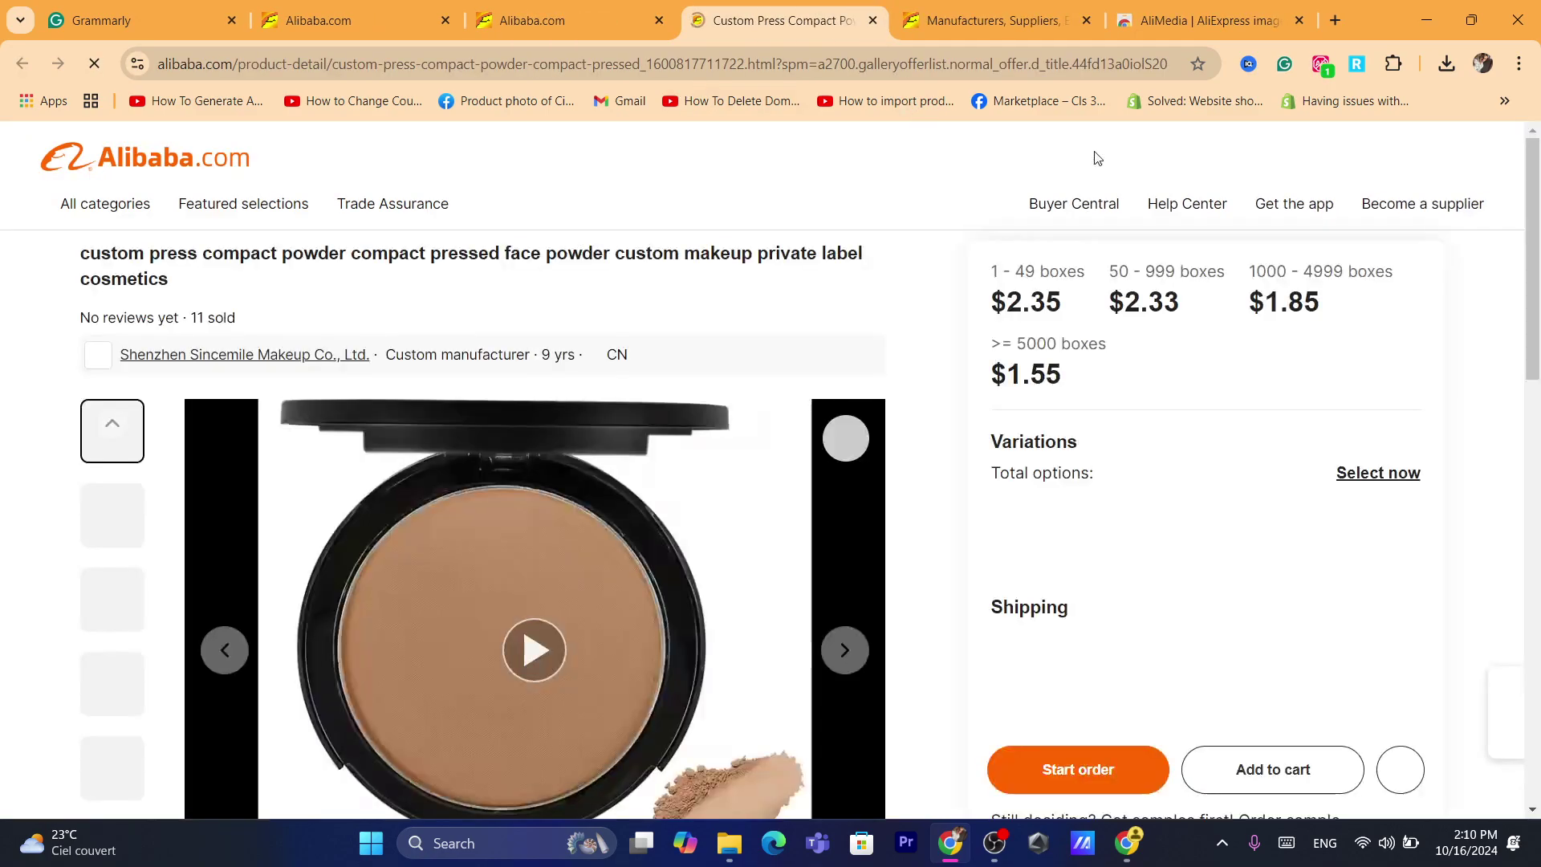
scroll(1537, 281, down, 4)
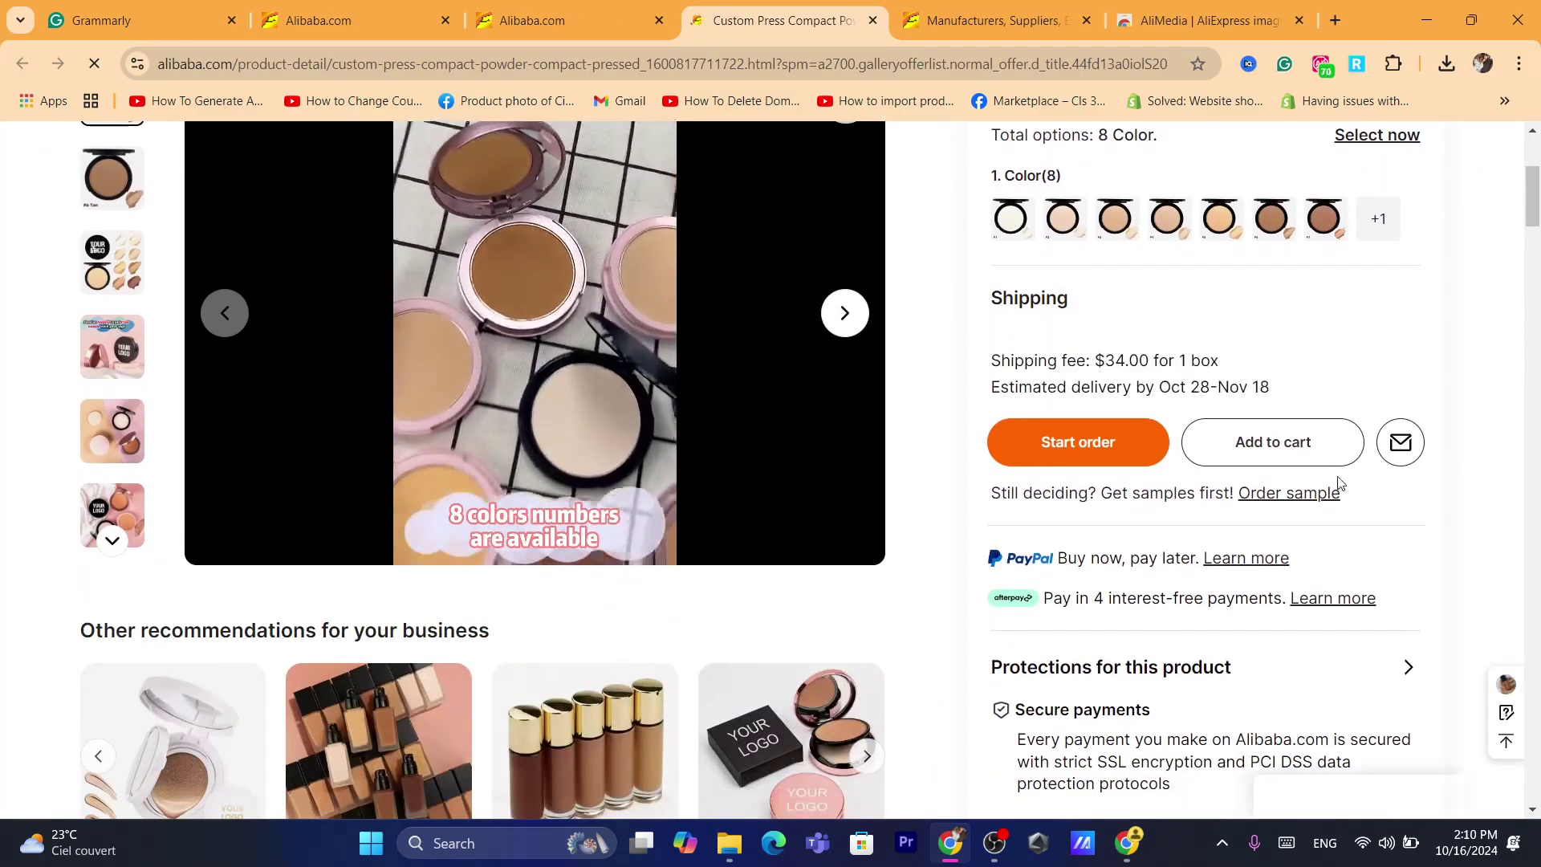
click(1399, 444)
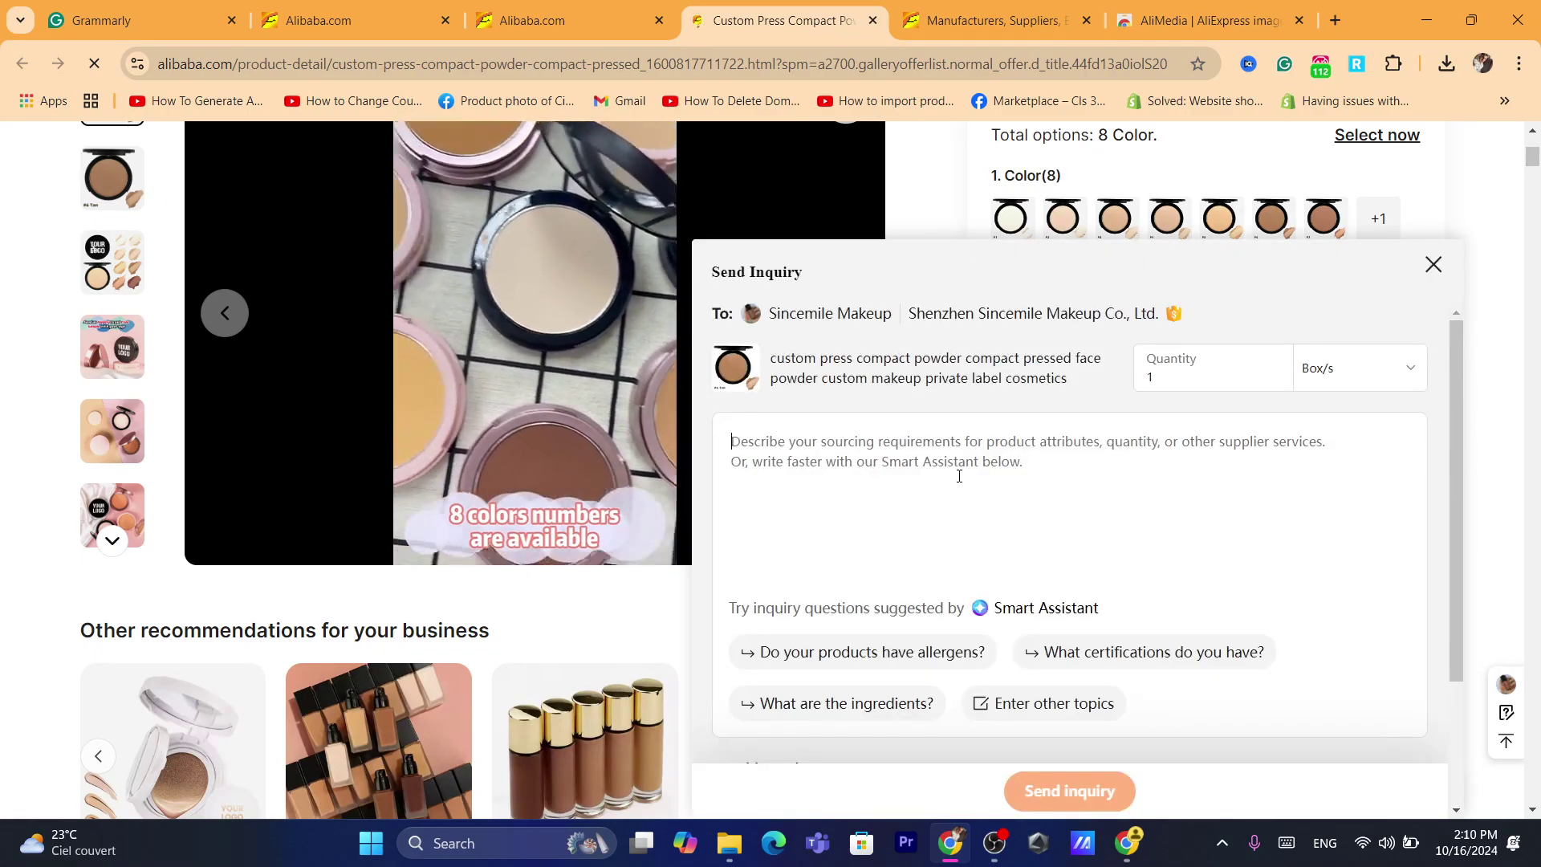
- Return to the checkout page and review the order summary and card information
click(967, 16)
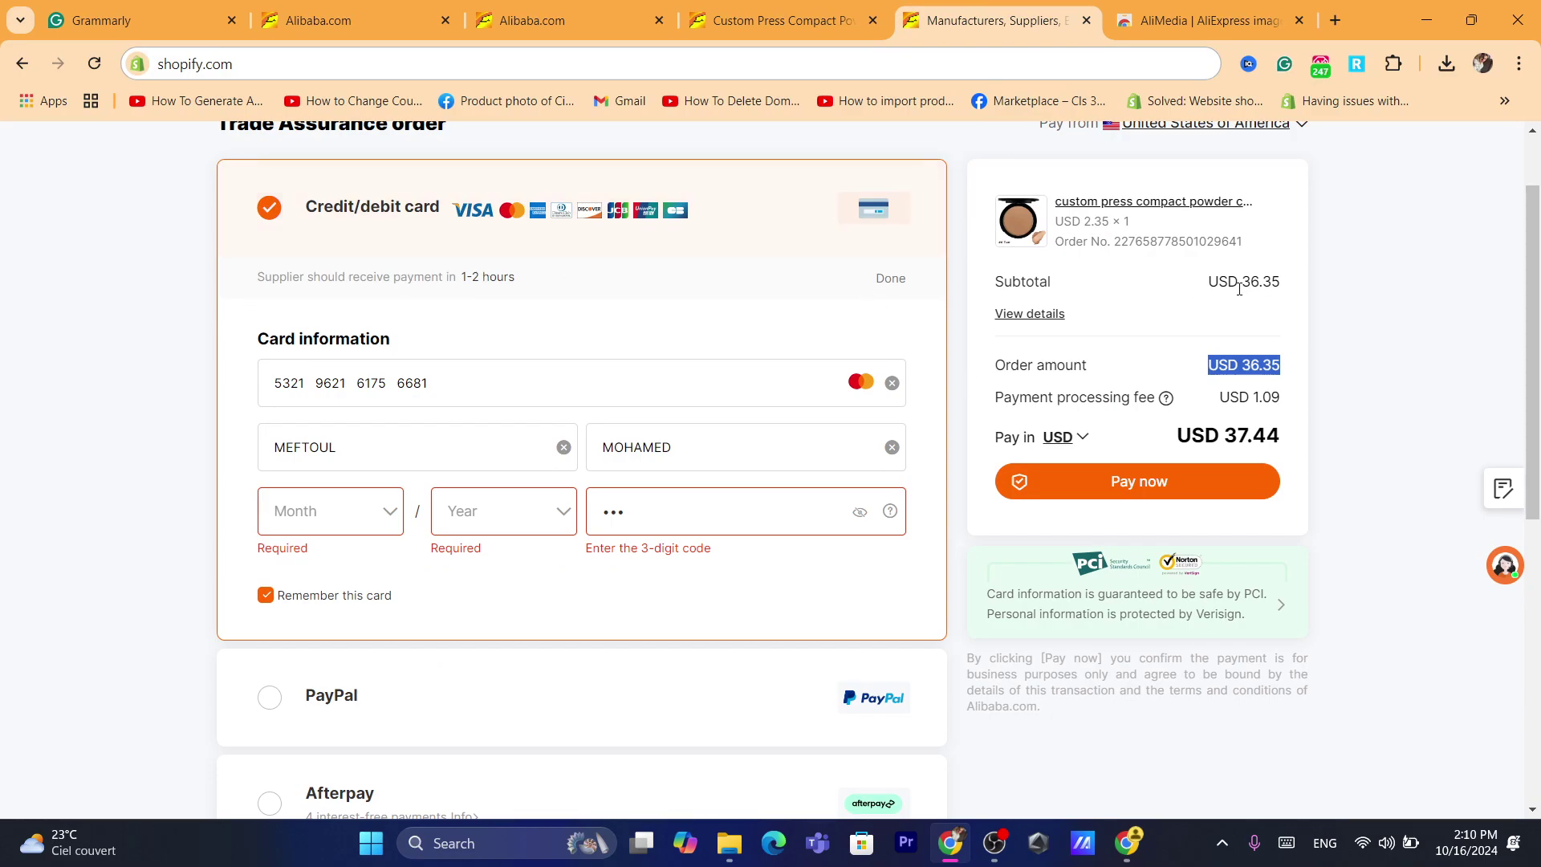
click(1394, 325)
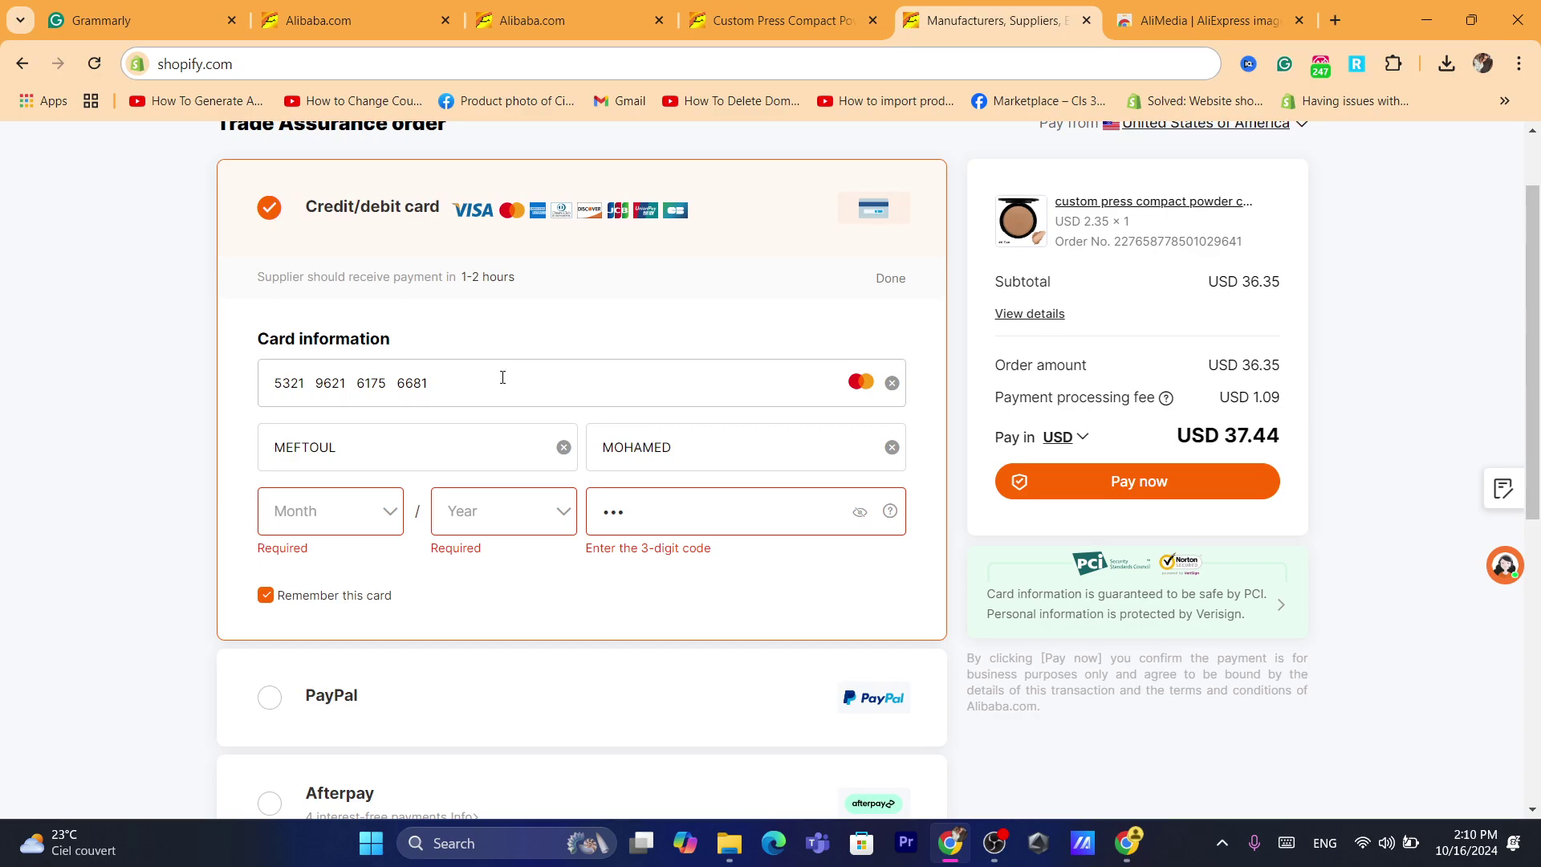
scroll(976, 387, up, 2)
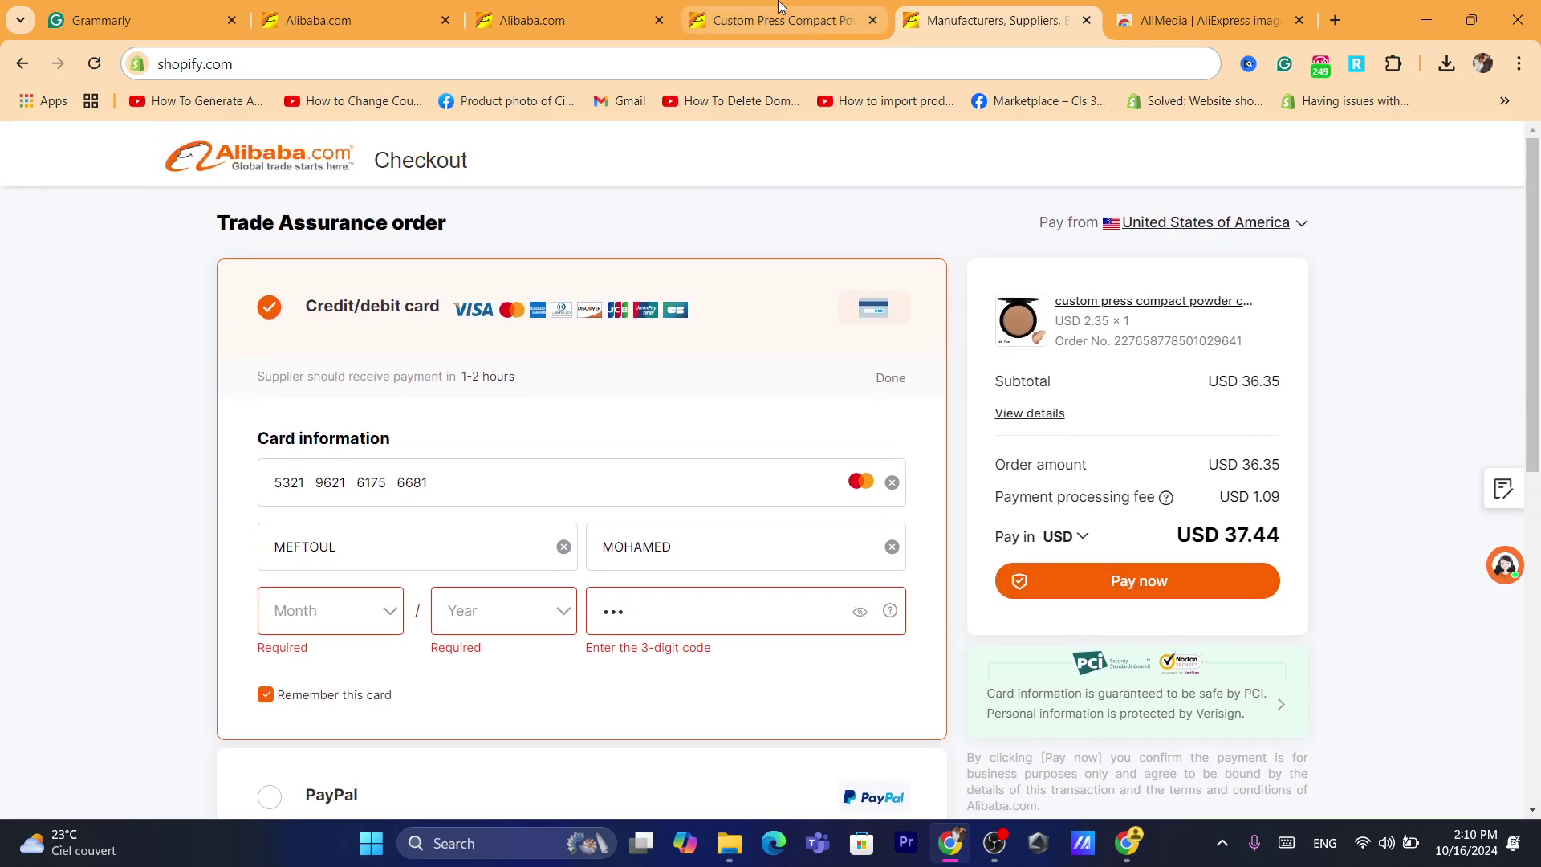
- Go back to the makeup search results, open the account's orders list and show the orders preparing to ship
click(834, 20)
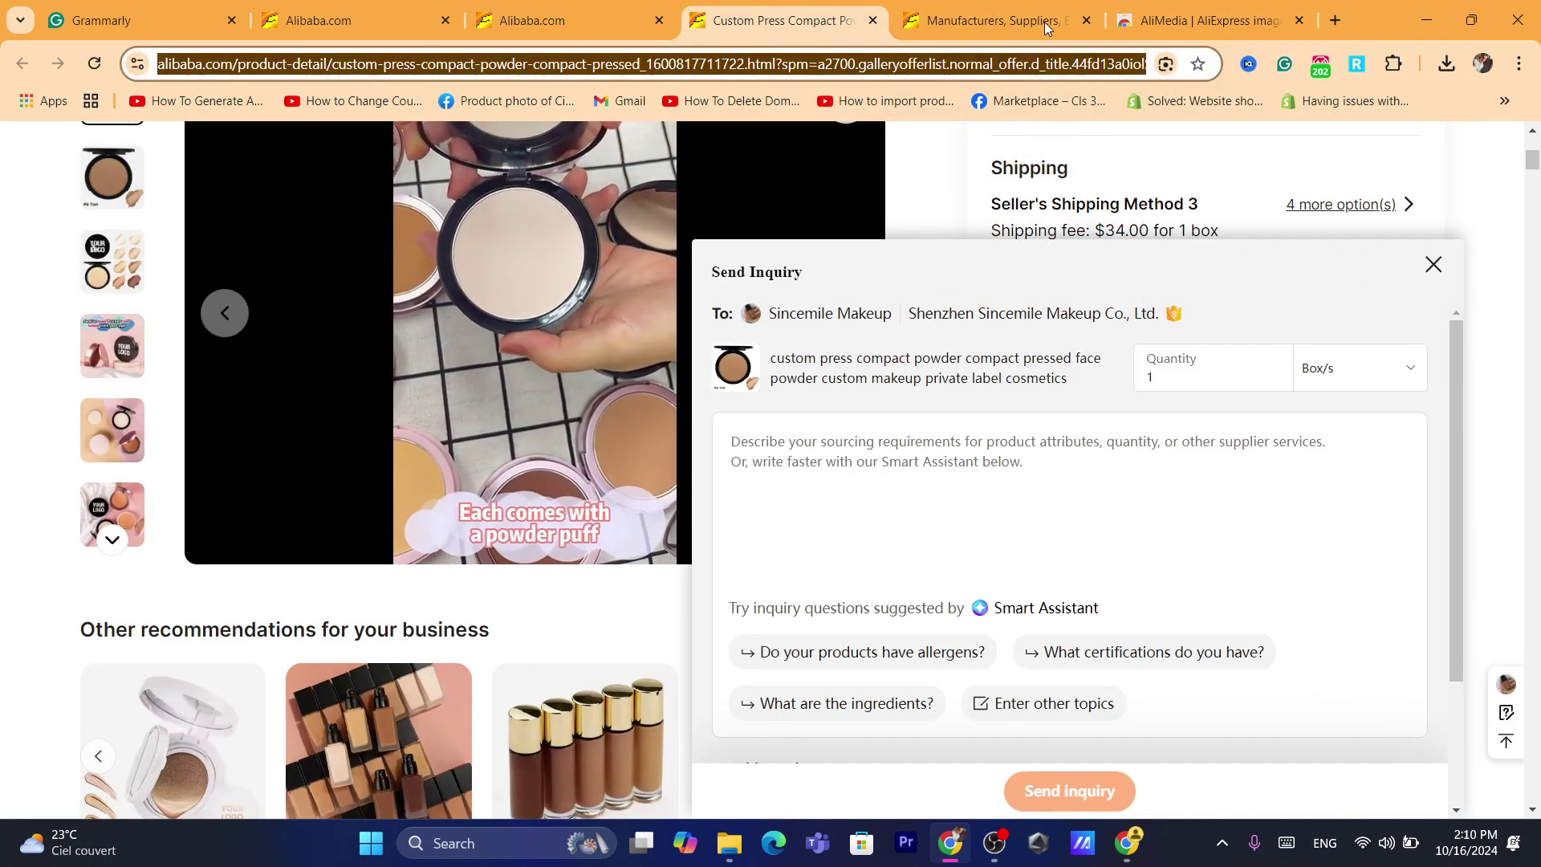
click(562, 20)
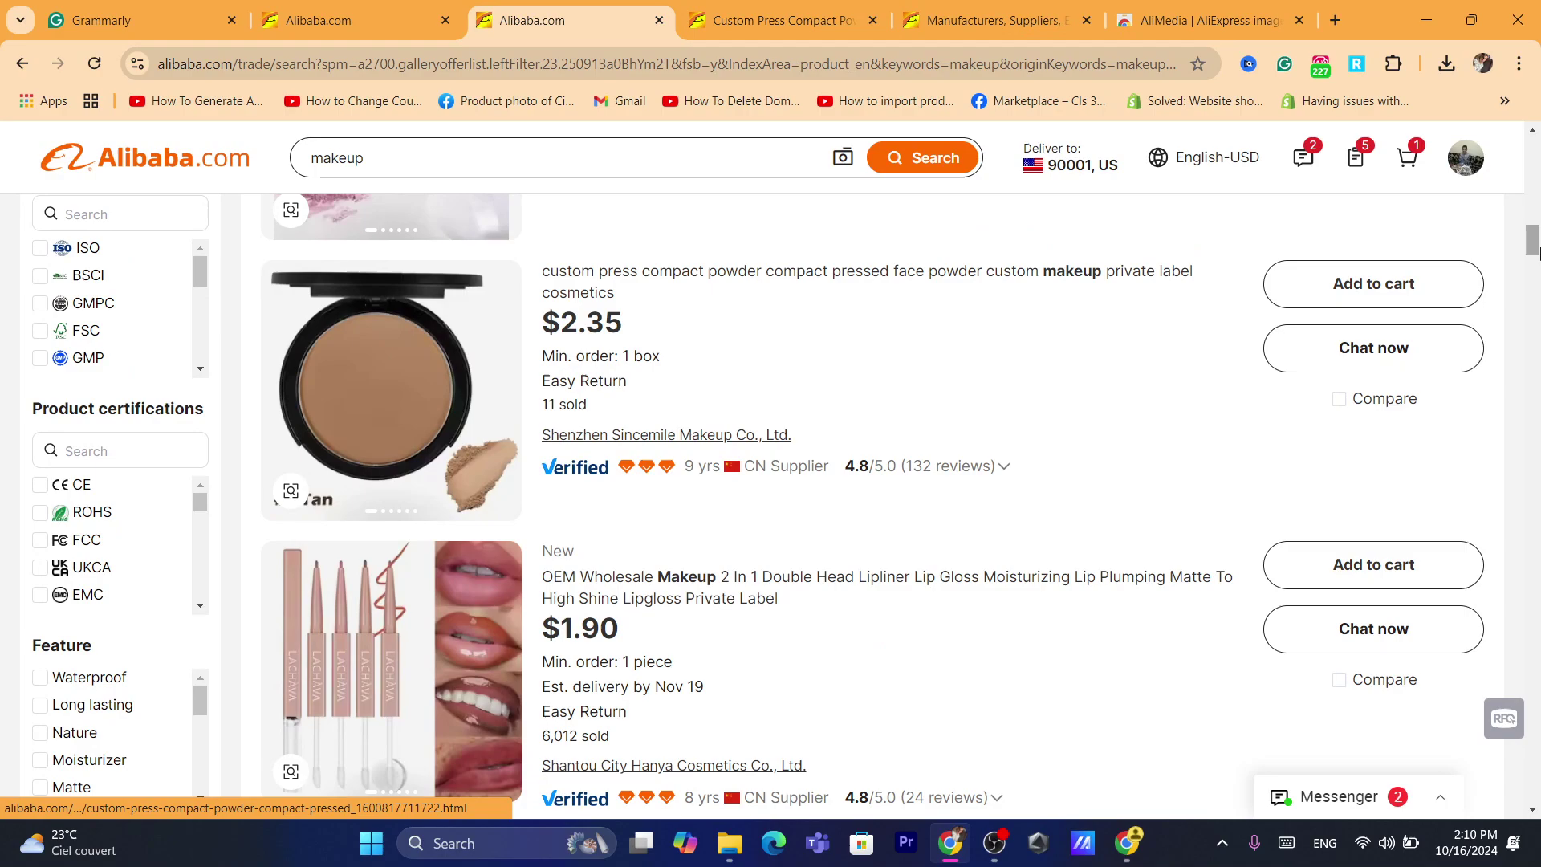
drag(1528, 252, 1522, 186)
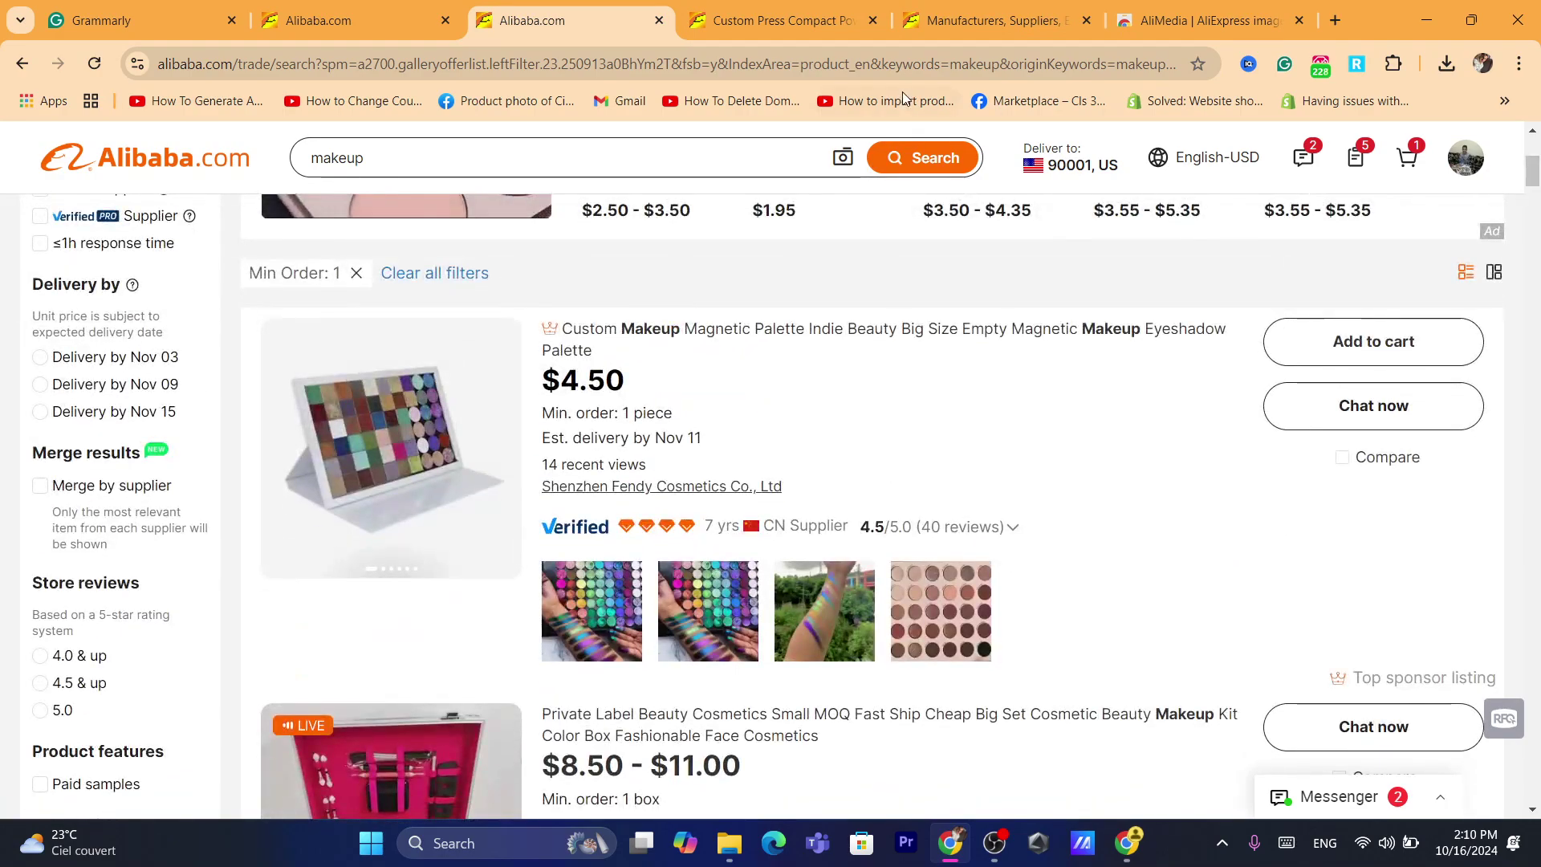
scroll(1471, 153, up, 5)
mouse_move(1471, 156)
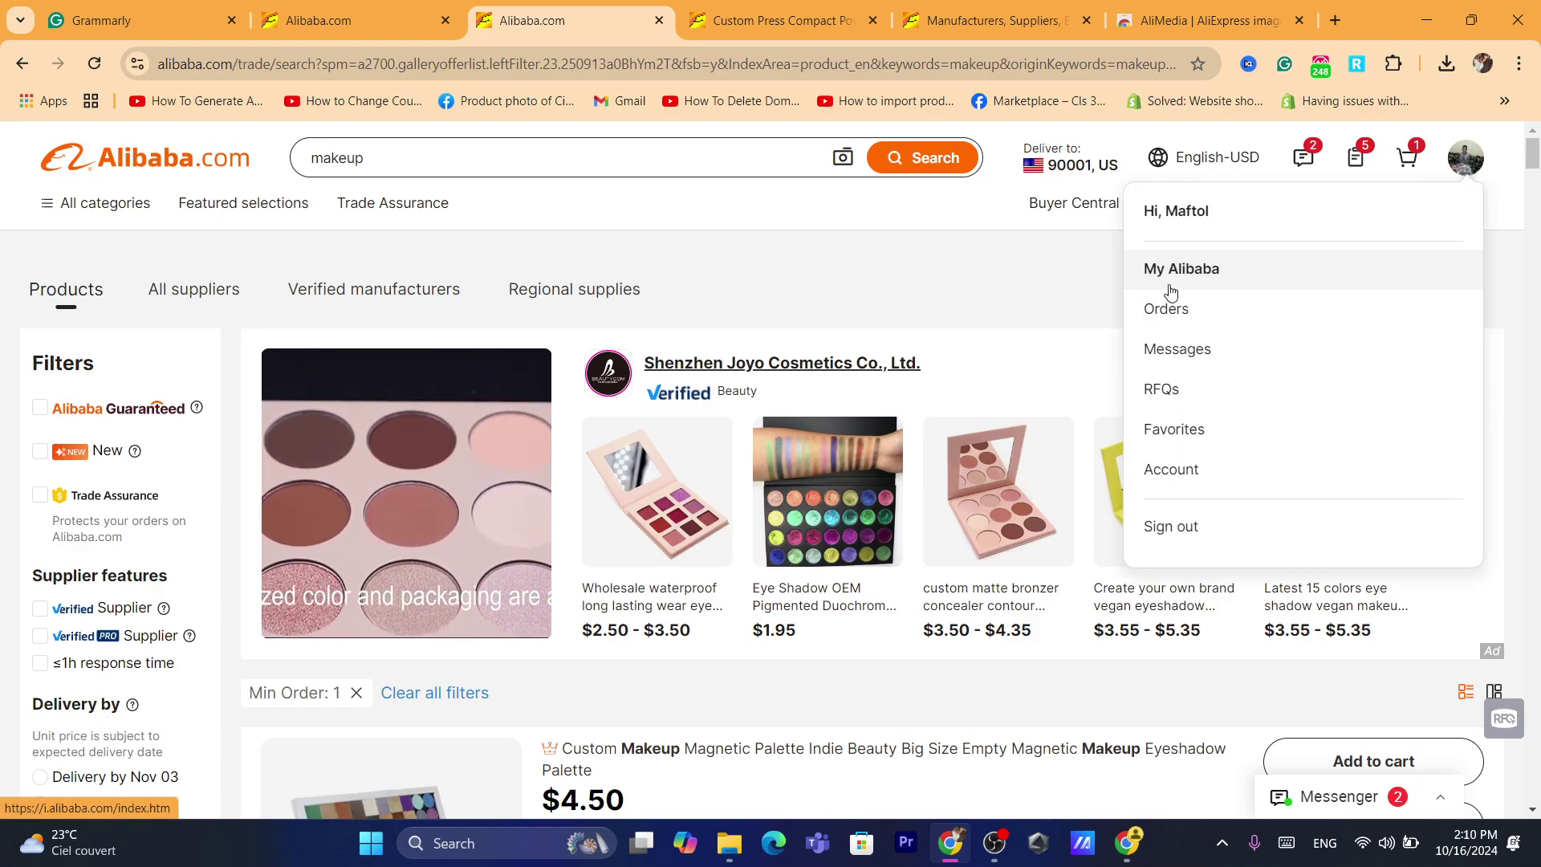
click(1170, 311)
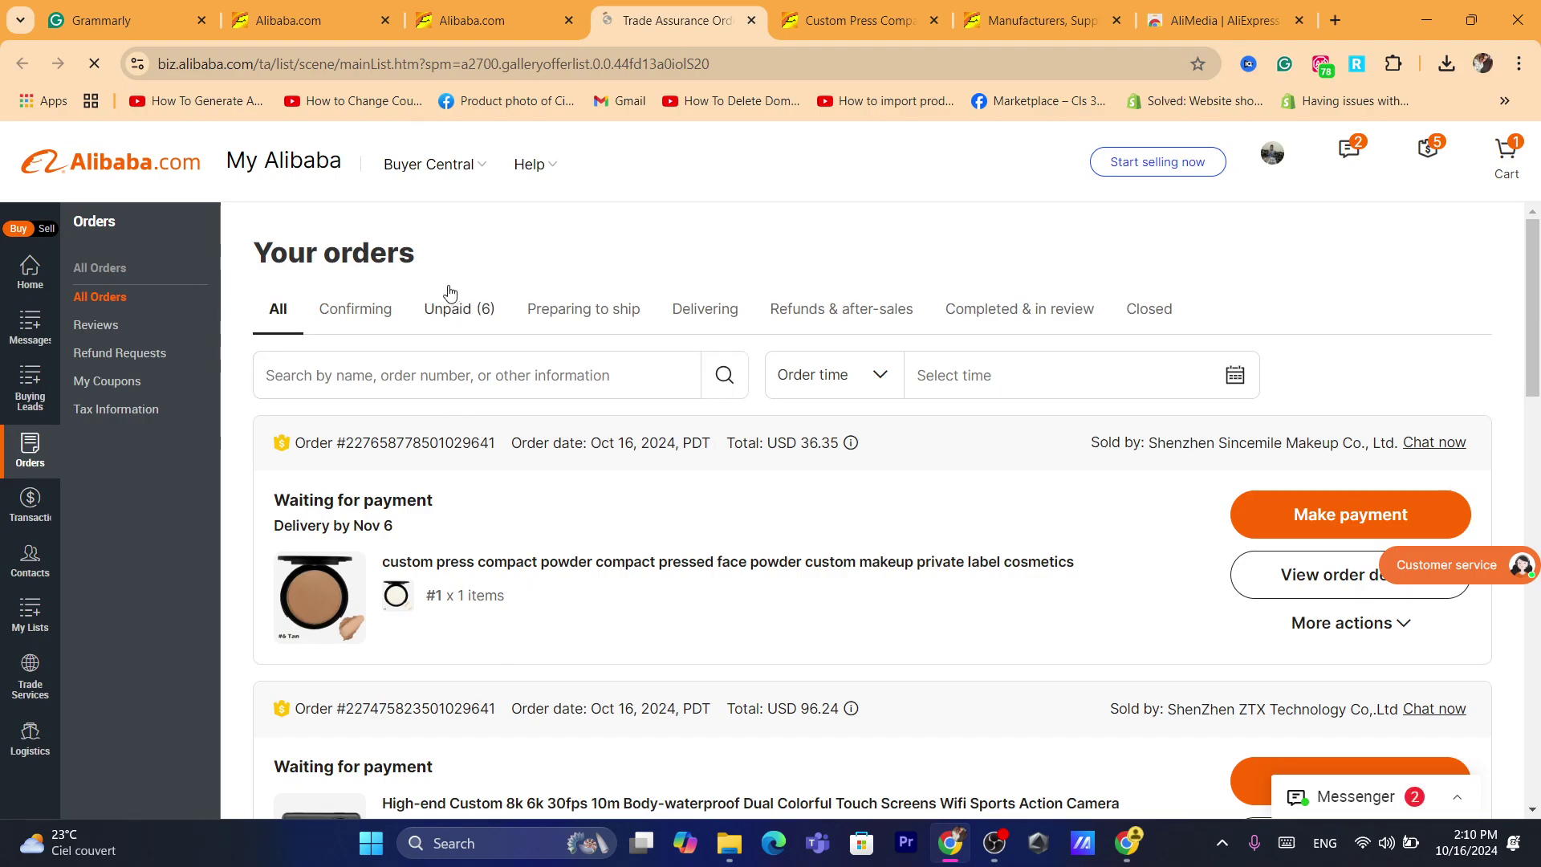
click(554, 329)
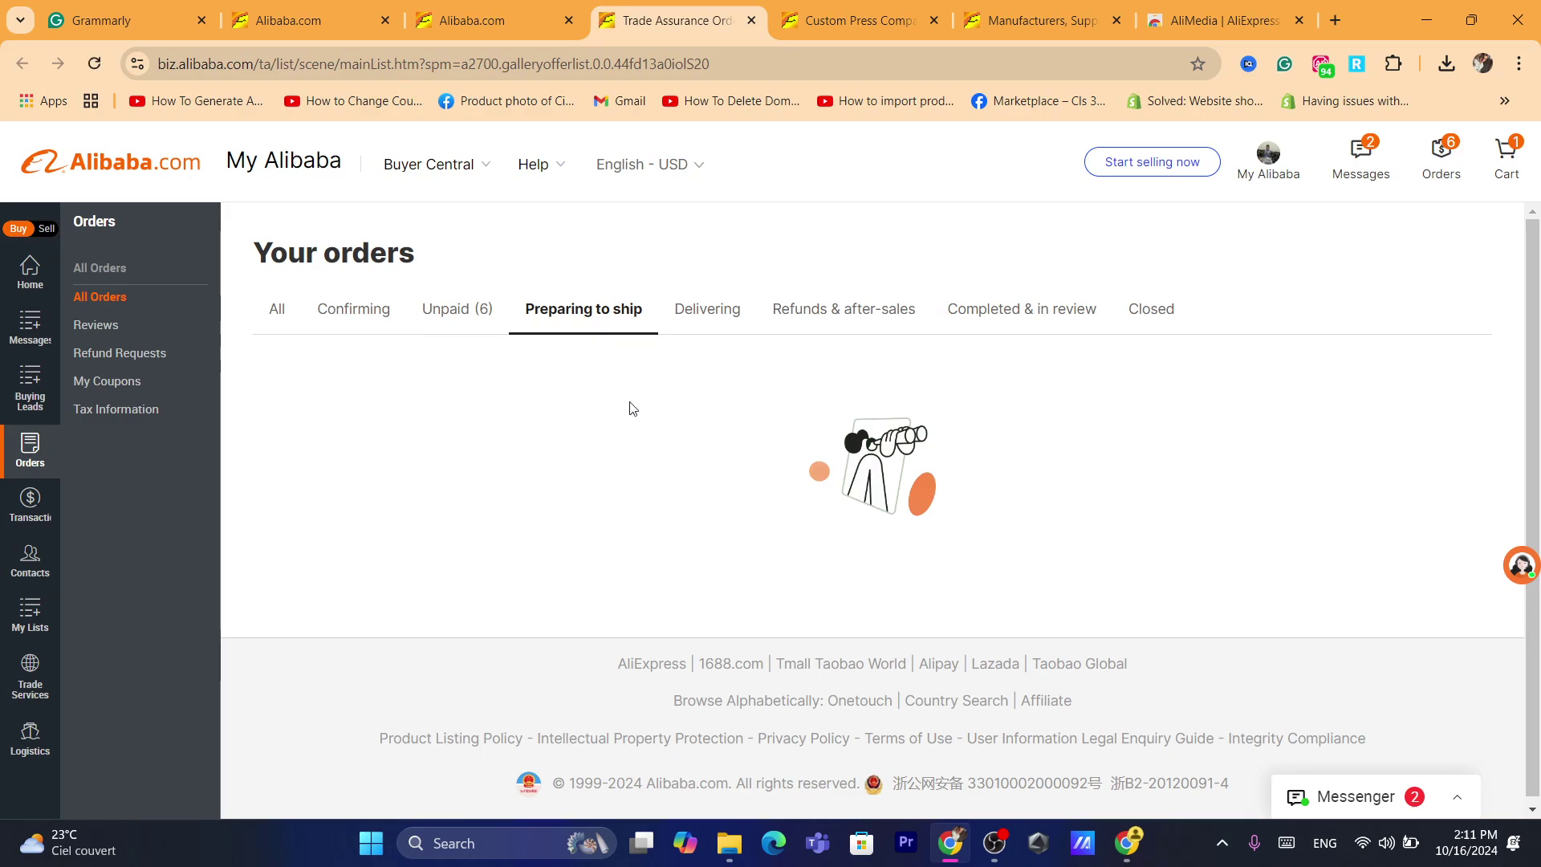
drag(417, 255, 254, 255)
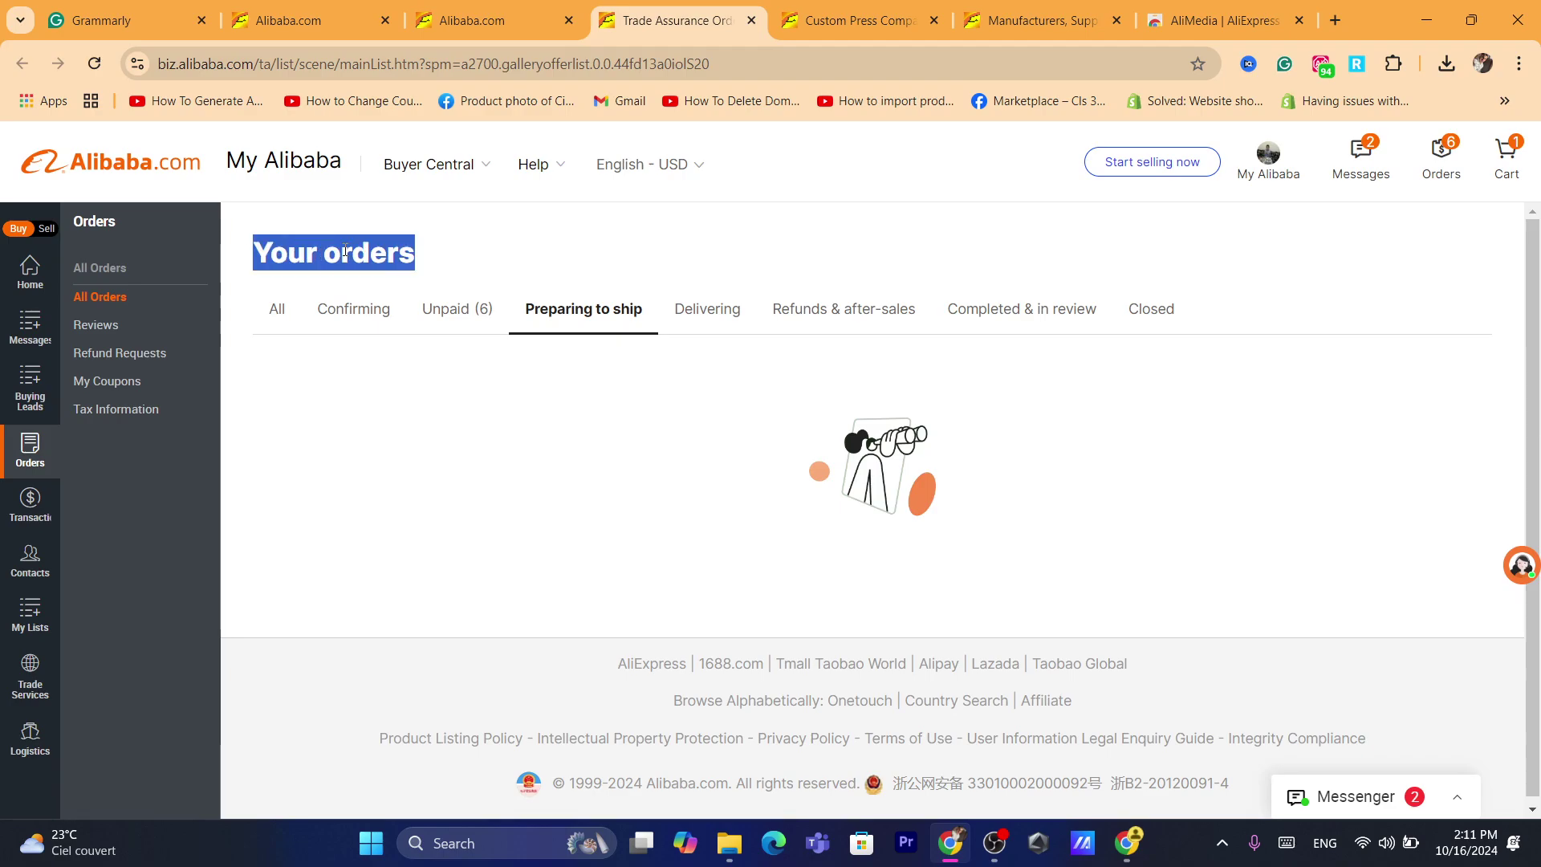
click(597, 495)
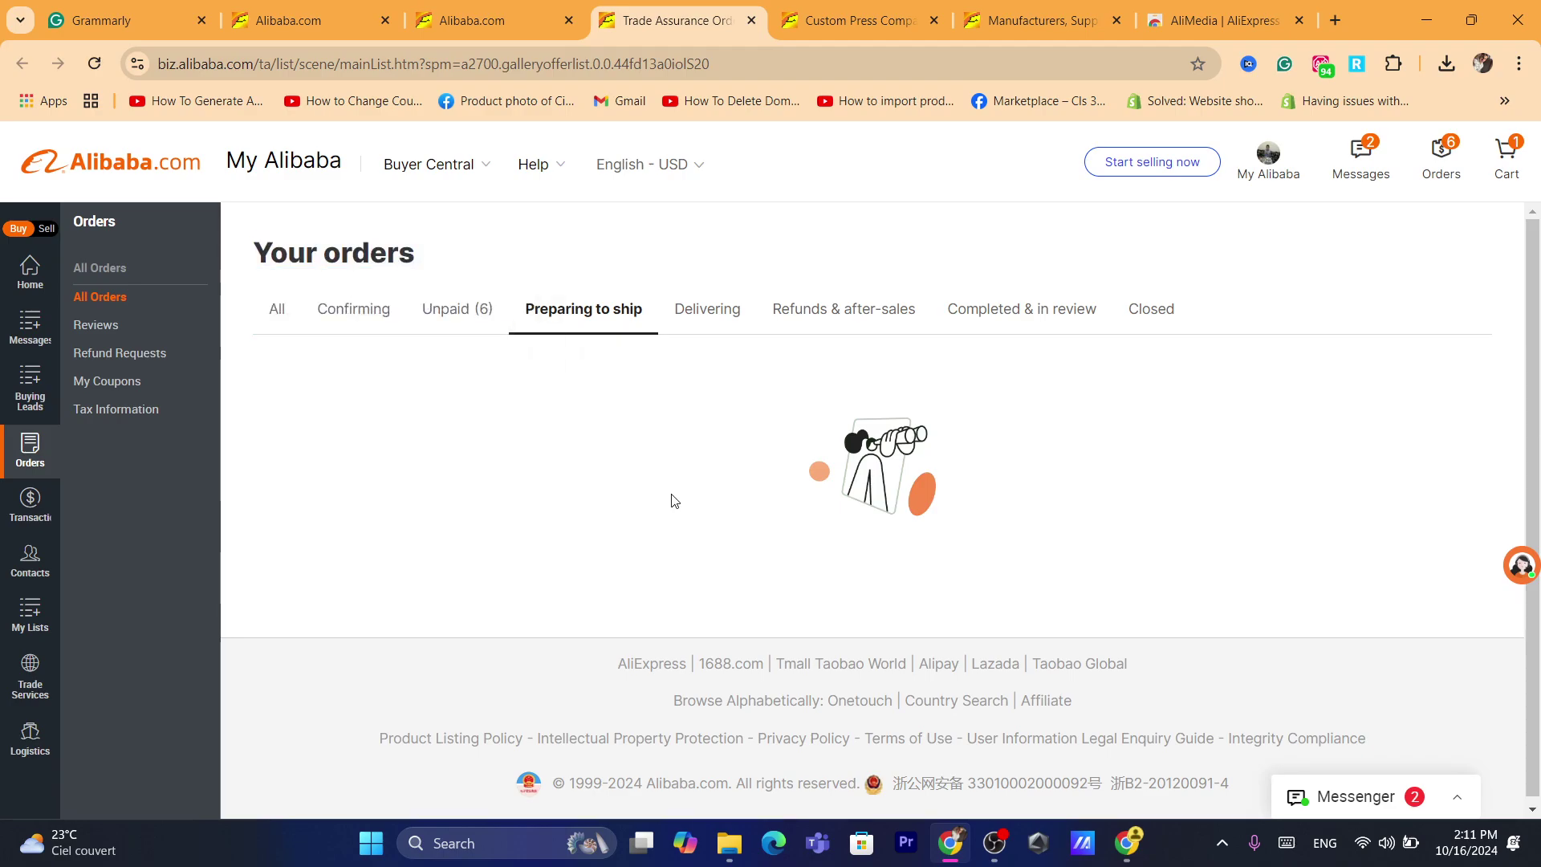
triple_click(368, 250)
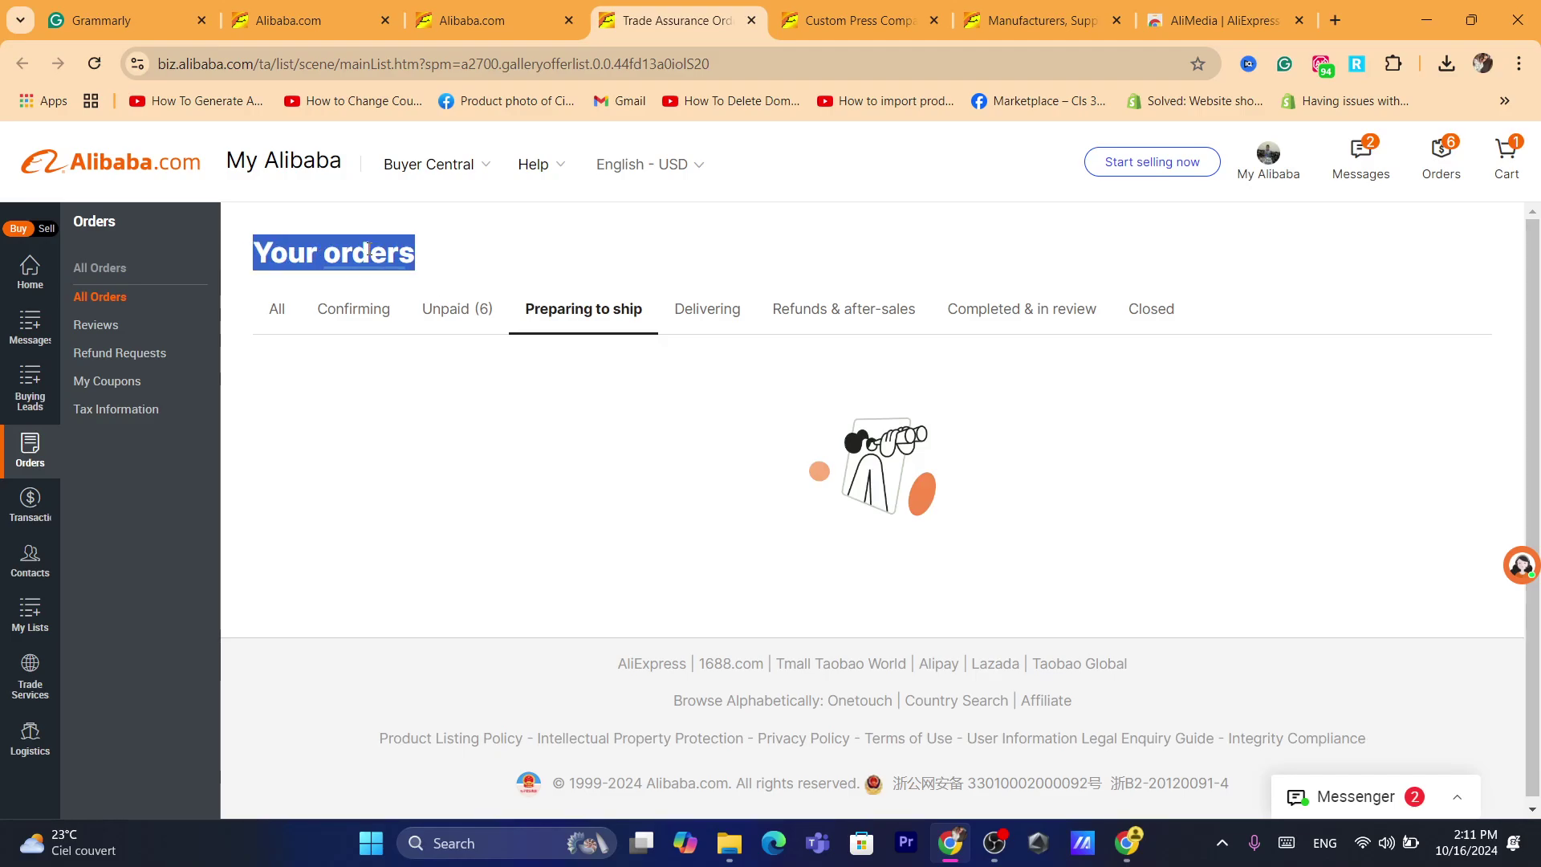
click(520, 251)
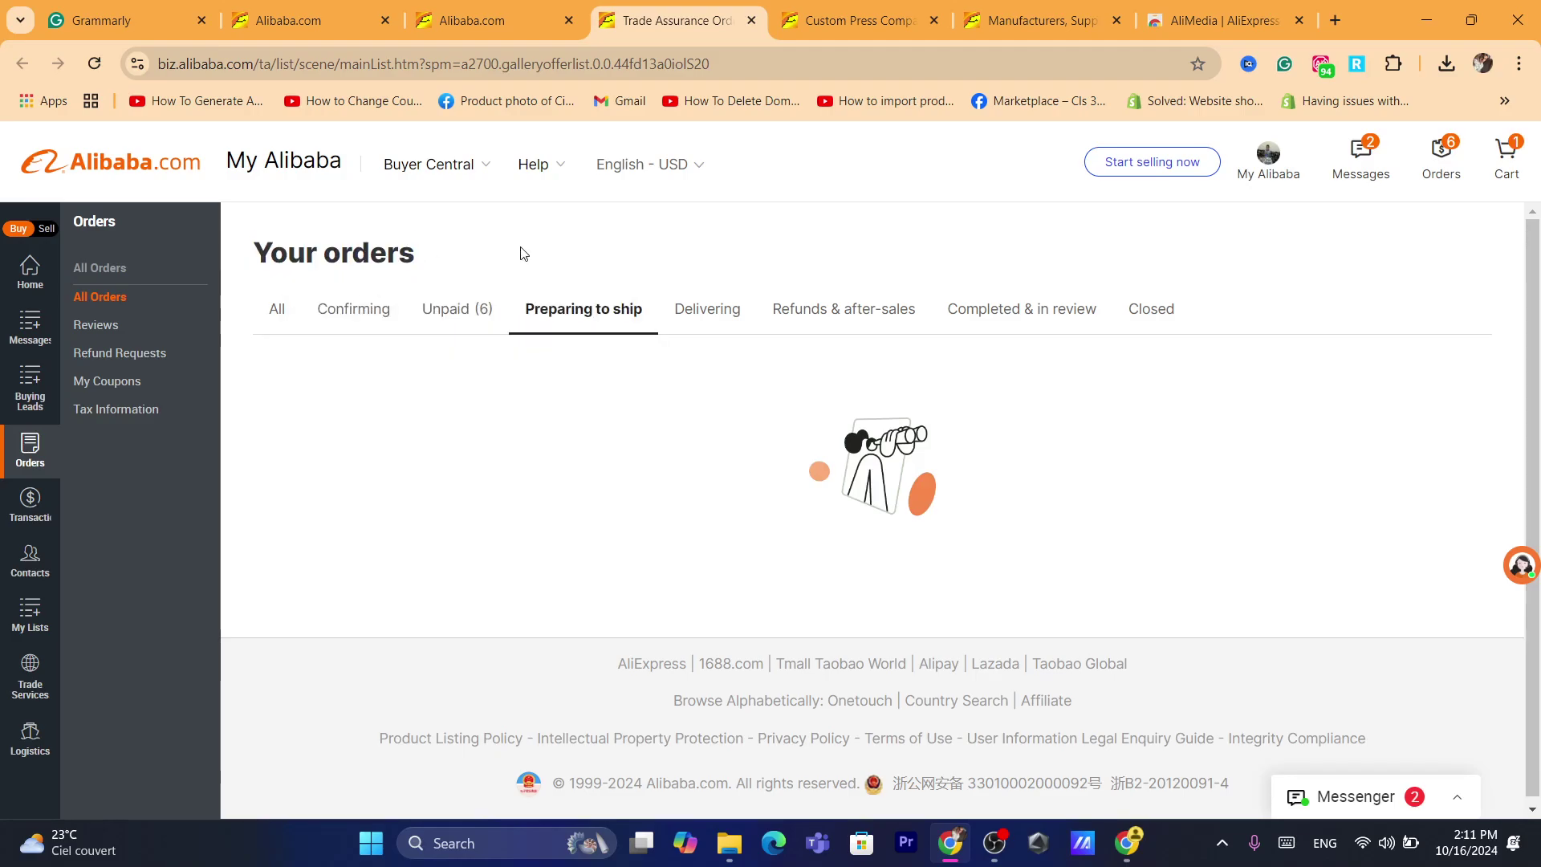
triple_click(399, 241)
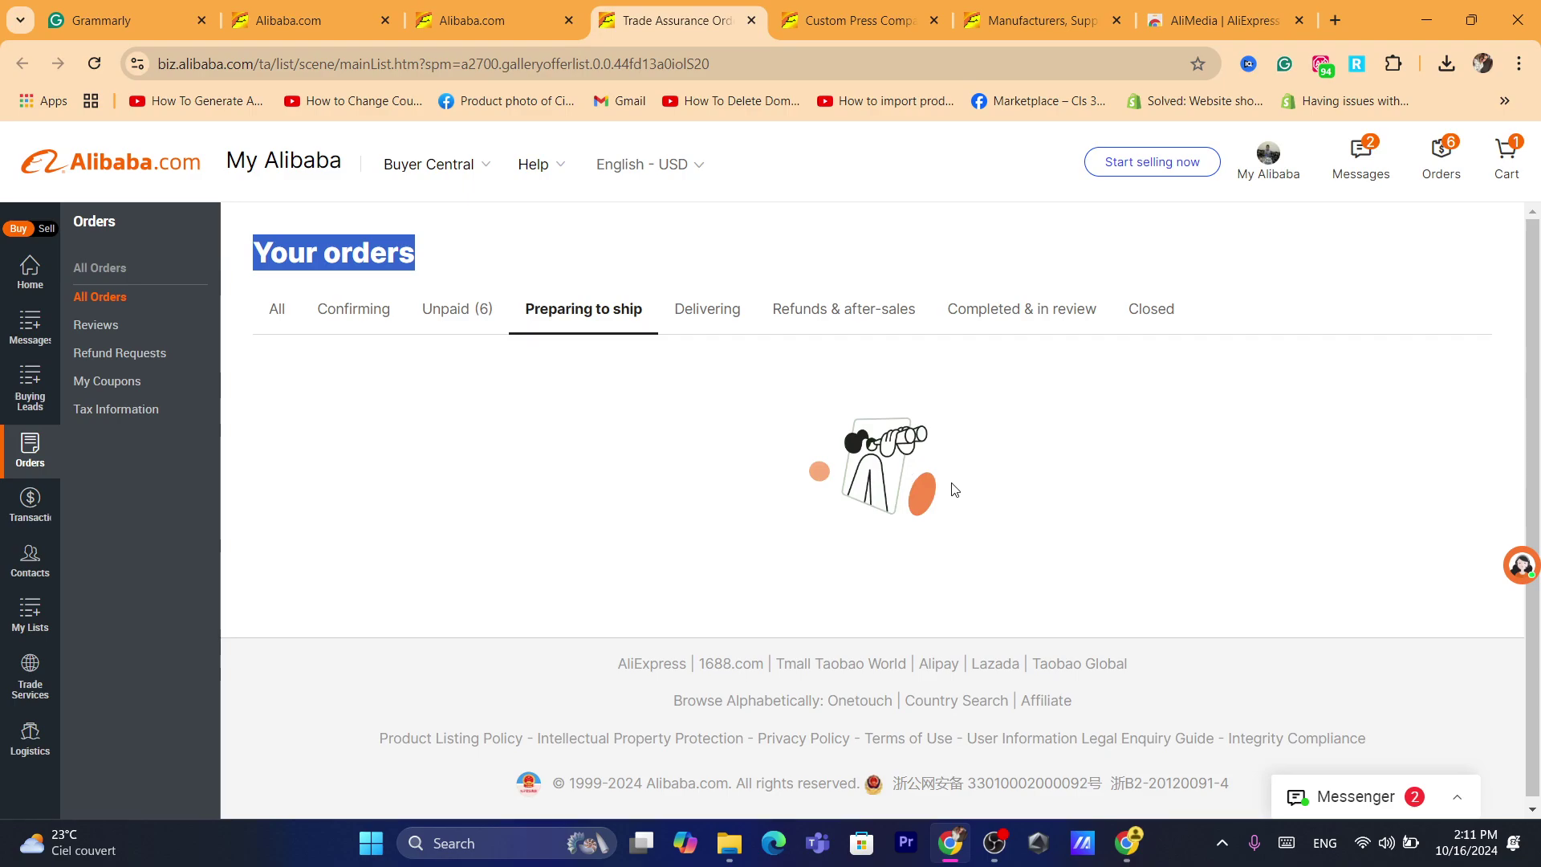
click(684, 474)
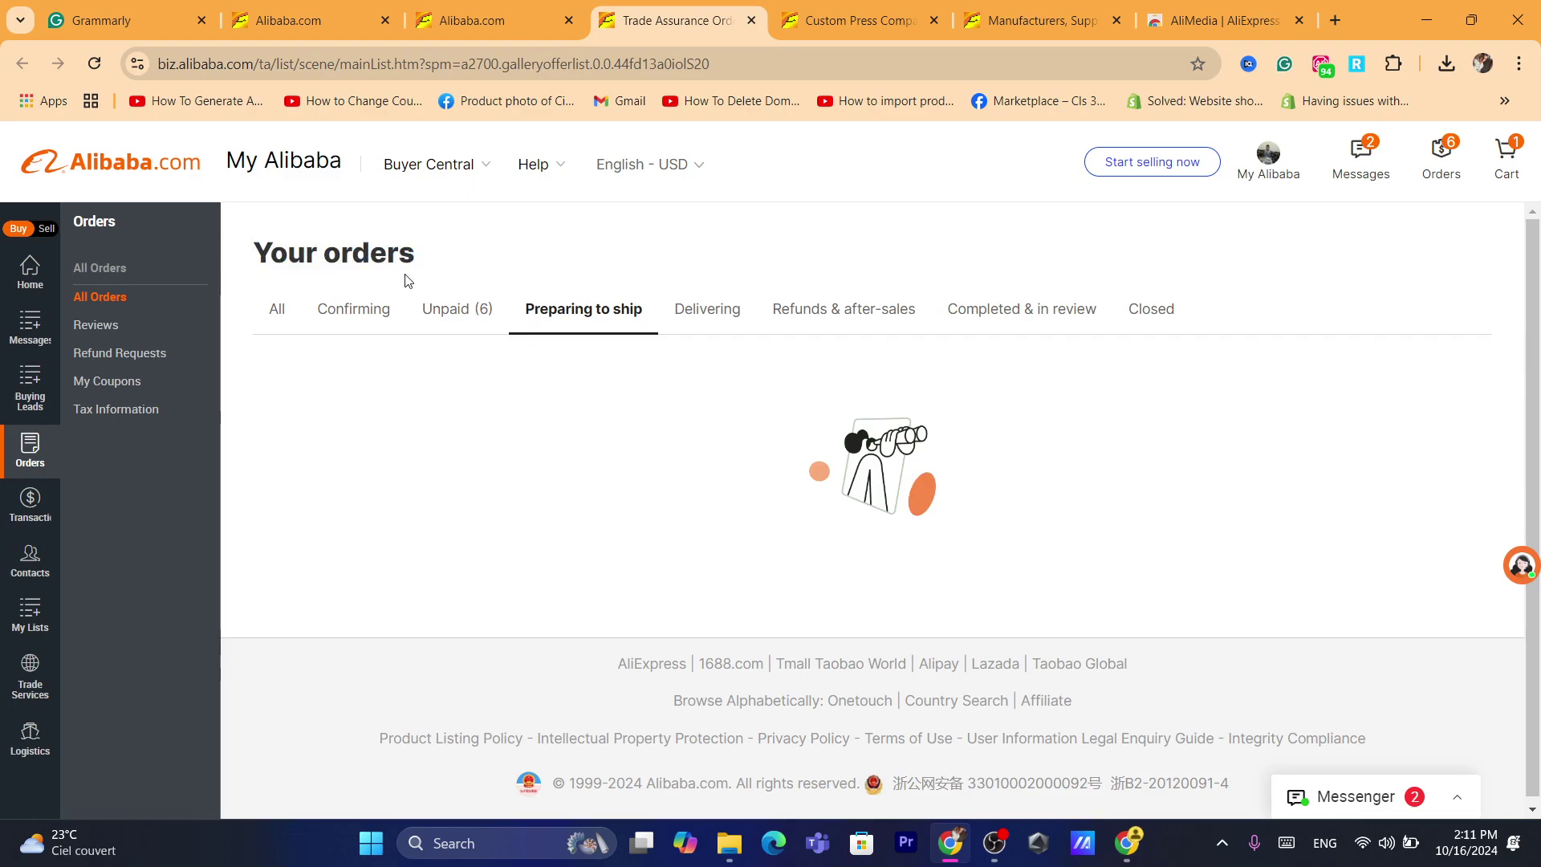
- Show the orders that are being delivered
click(692, 314)
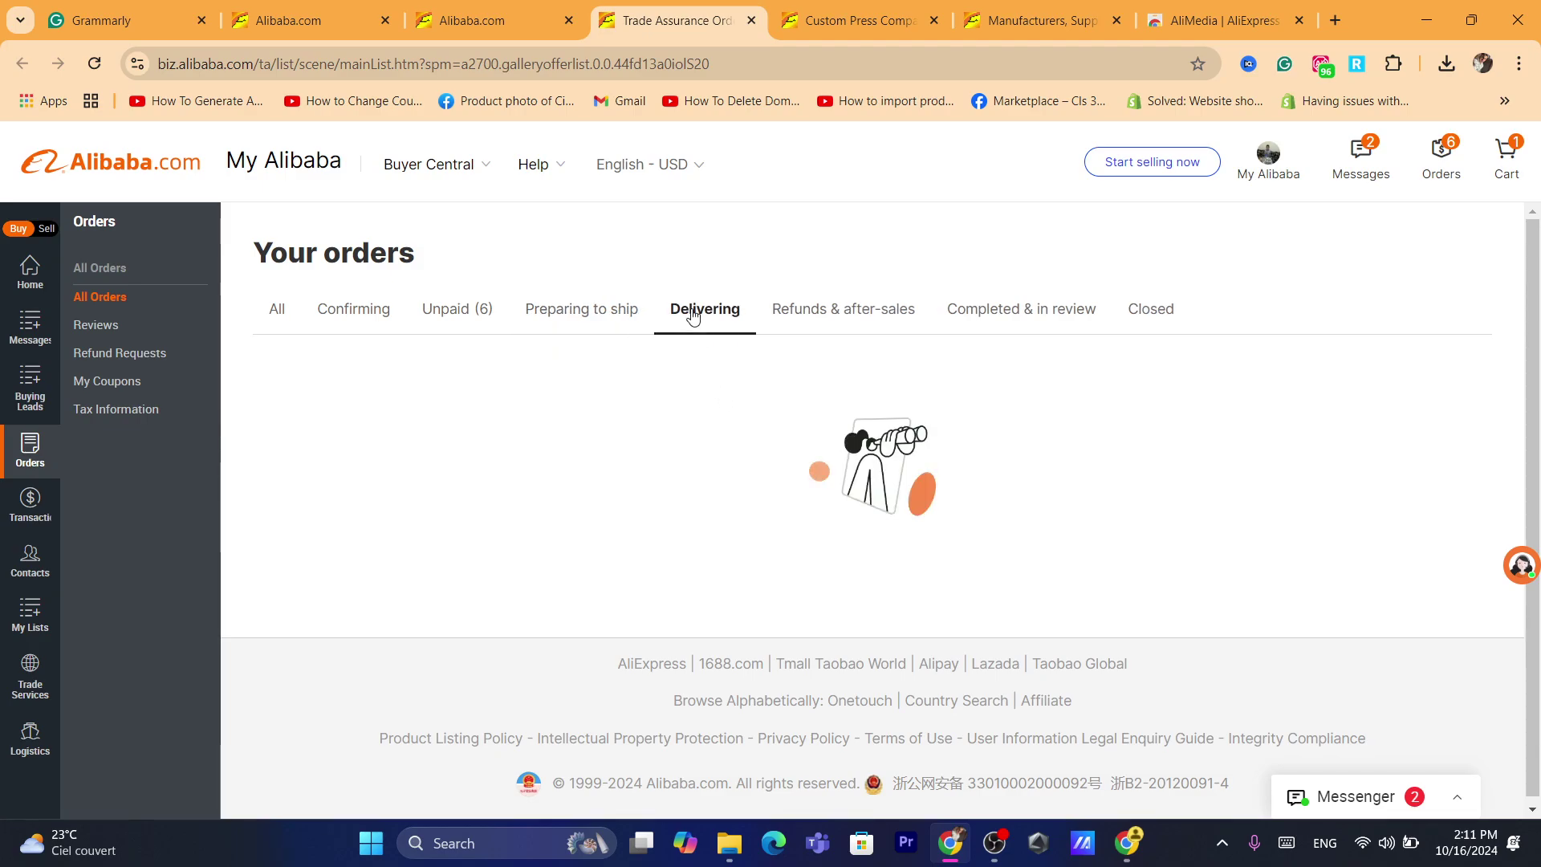